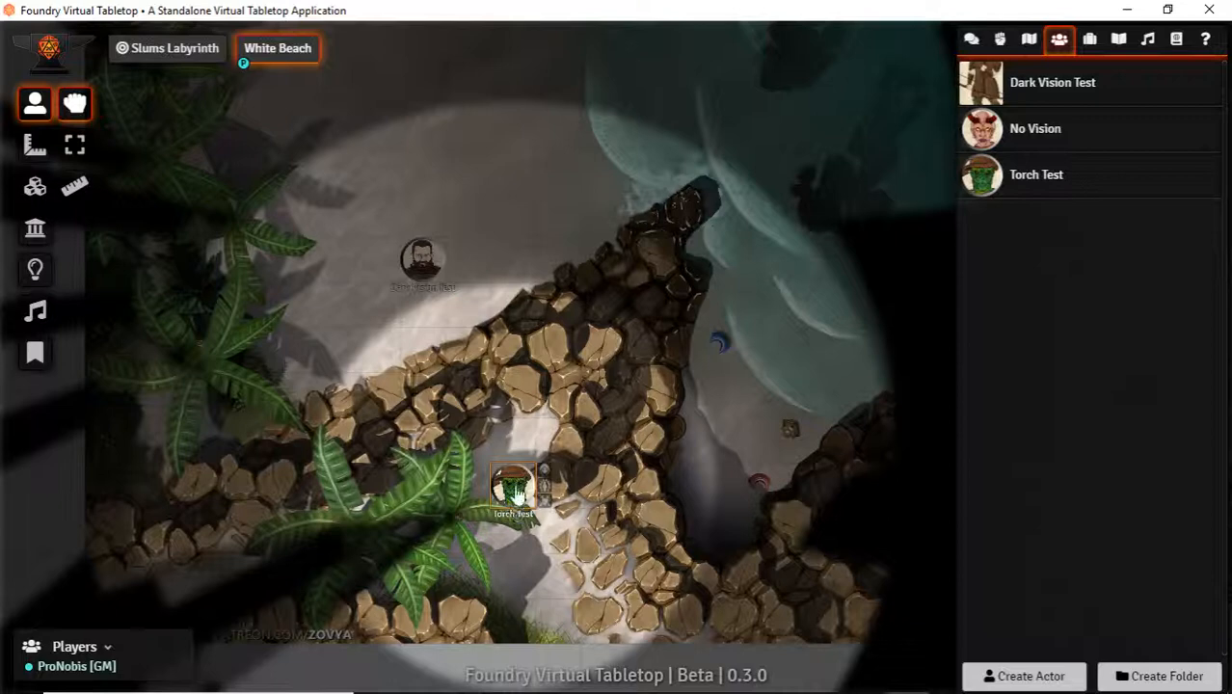
Step: Check the Dark Vision Test token's view on White Beach and inspect the wall configuration along the rock ridge
left_click(416, 274)
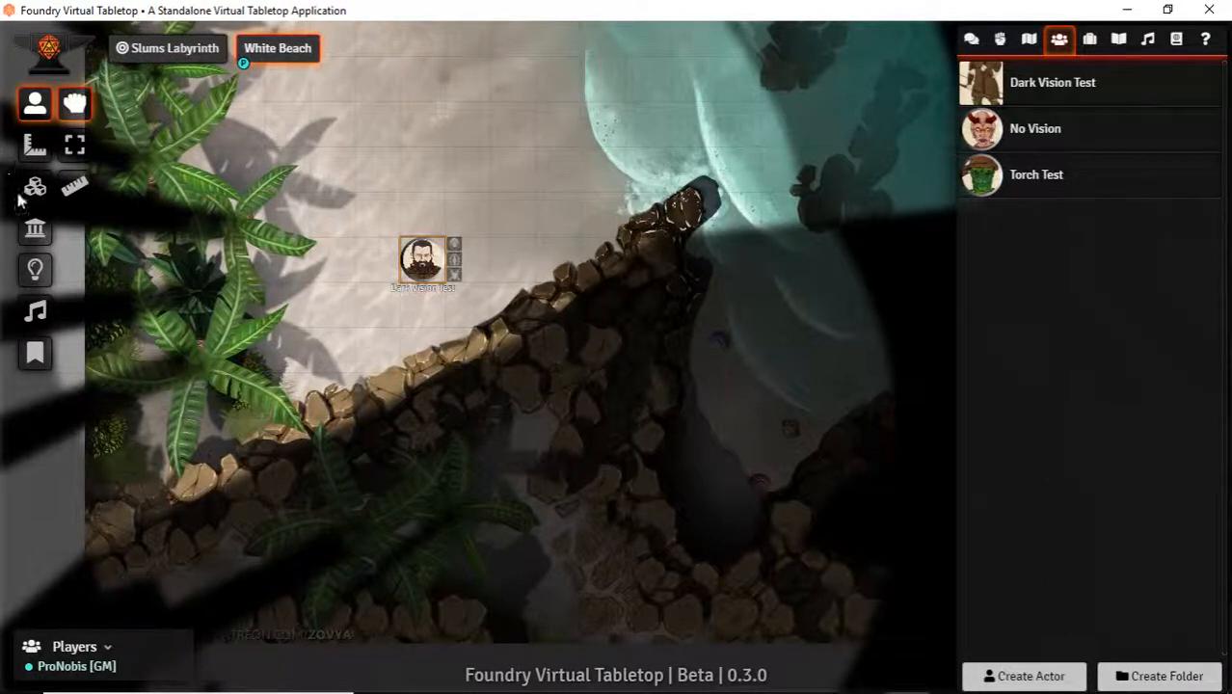
left_click(35, 228)
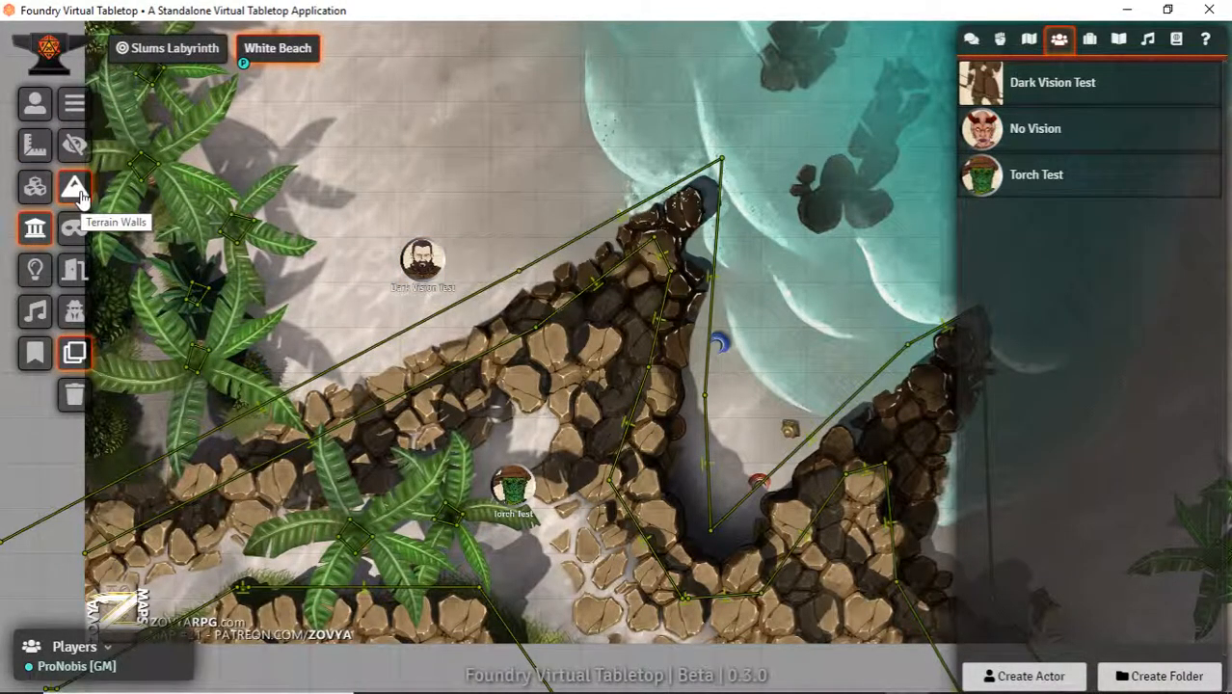
double_click(536, 332)
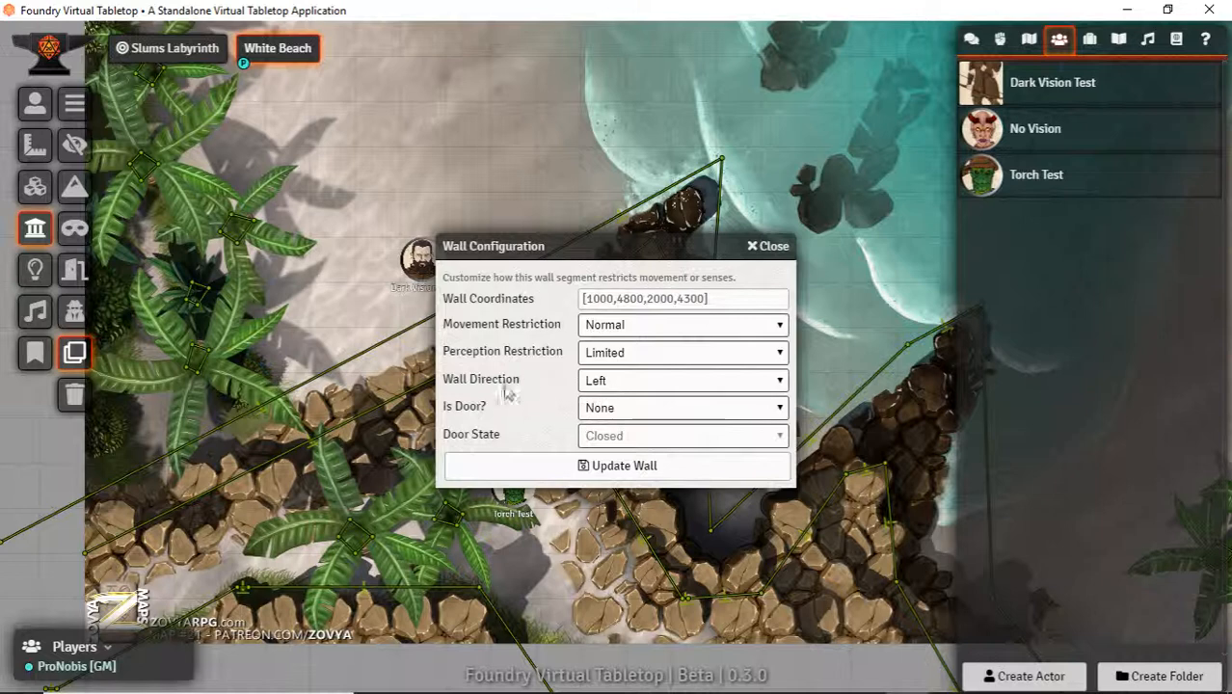
left_click(767, 247)
Step: Undo the stray wall segment and inspect the door wall configuration of the thatched hut at the end of the pier
left_click_drag(542, 418, 541, 338)
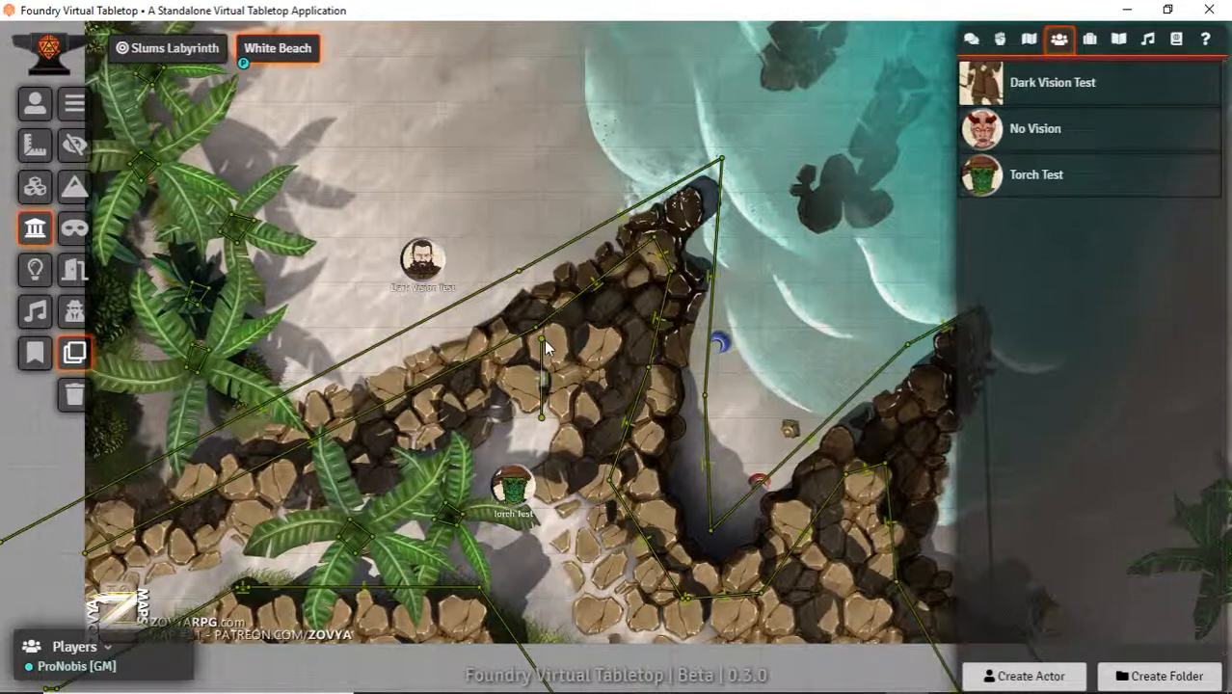
key("ctrl+z")
left_click_drag(543, 403, 257, 462)
left_click_drag(620, 219, 416, 403)
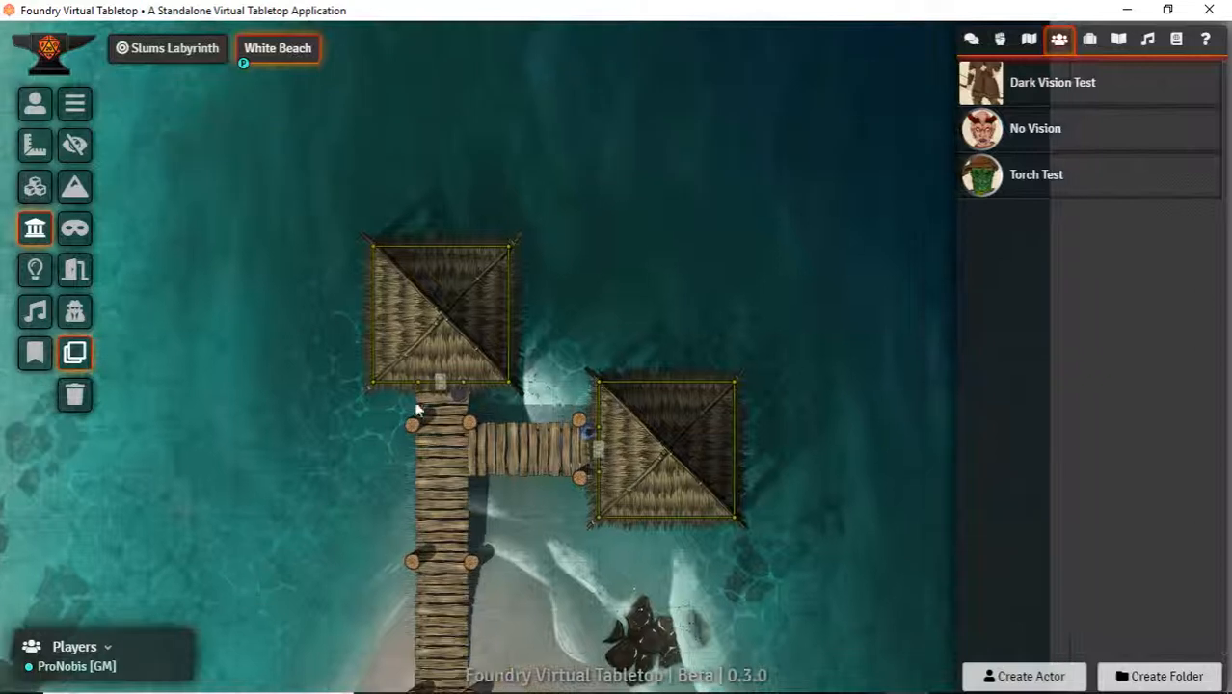
double_click(463, 381)
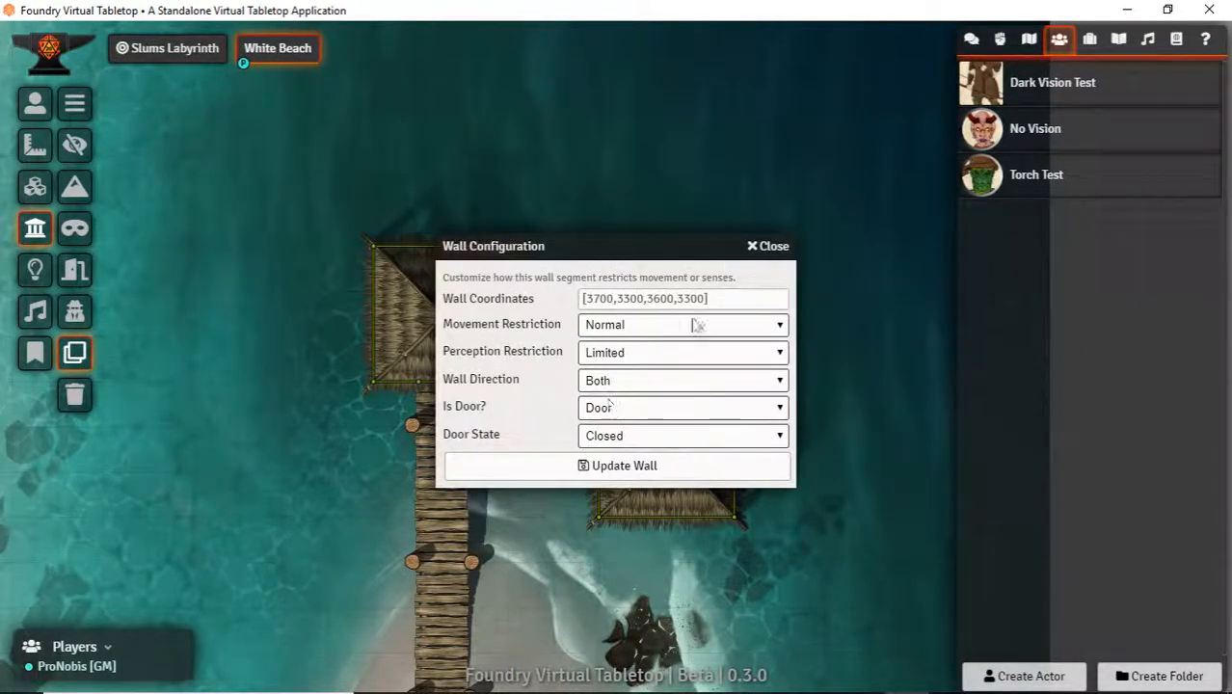
left_click(785, 246)
left_click_drag(167, 549, 744, 282)
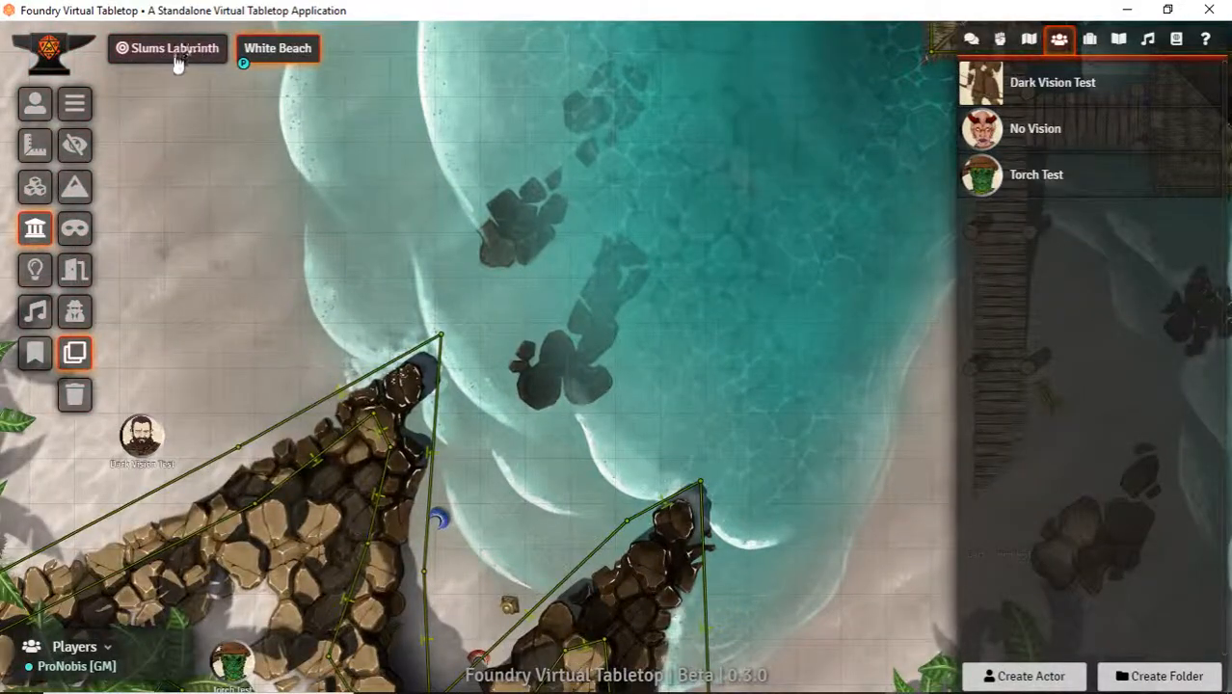
Step: Switch to the Slums Labyrinth scene and select the Dark Vision Test token at the map's west edge
left_click(177, 55)
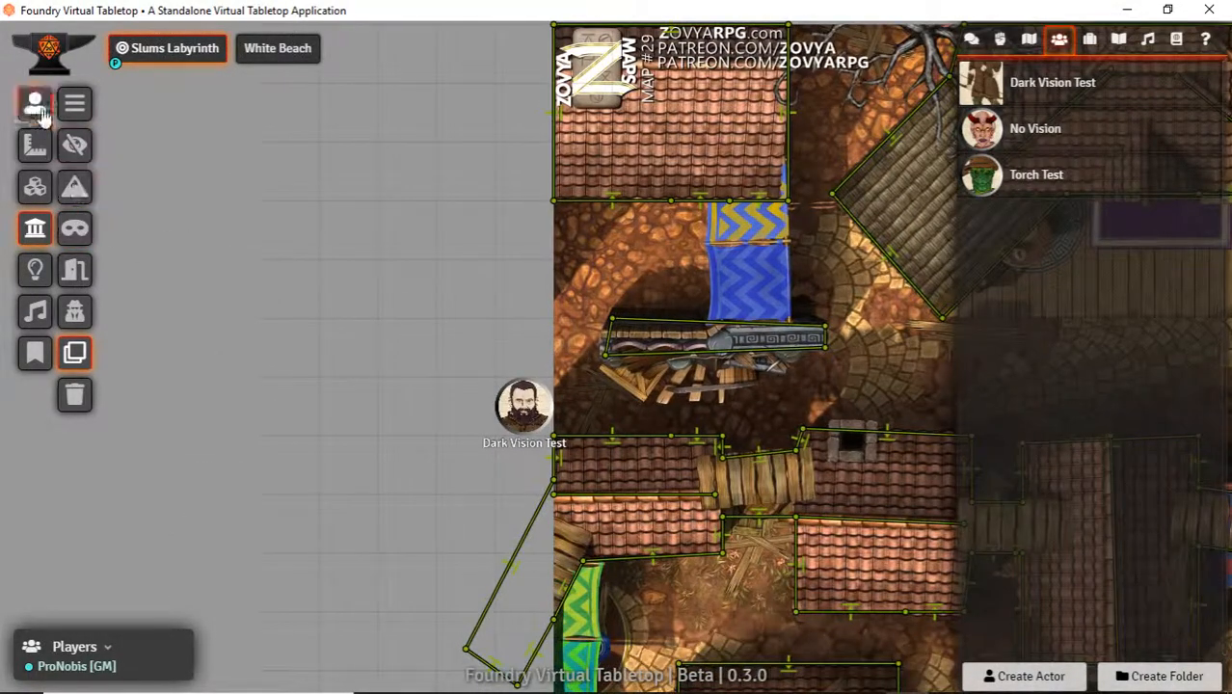
left_click(35, 103)
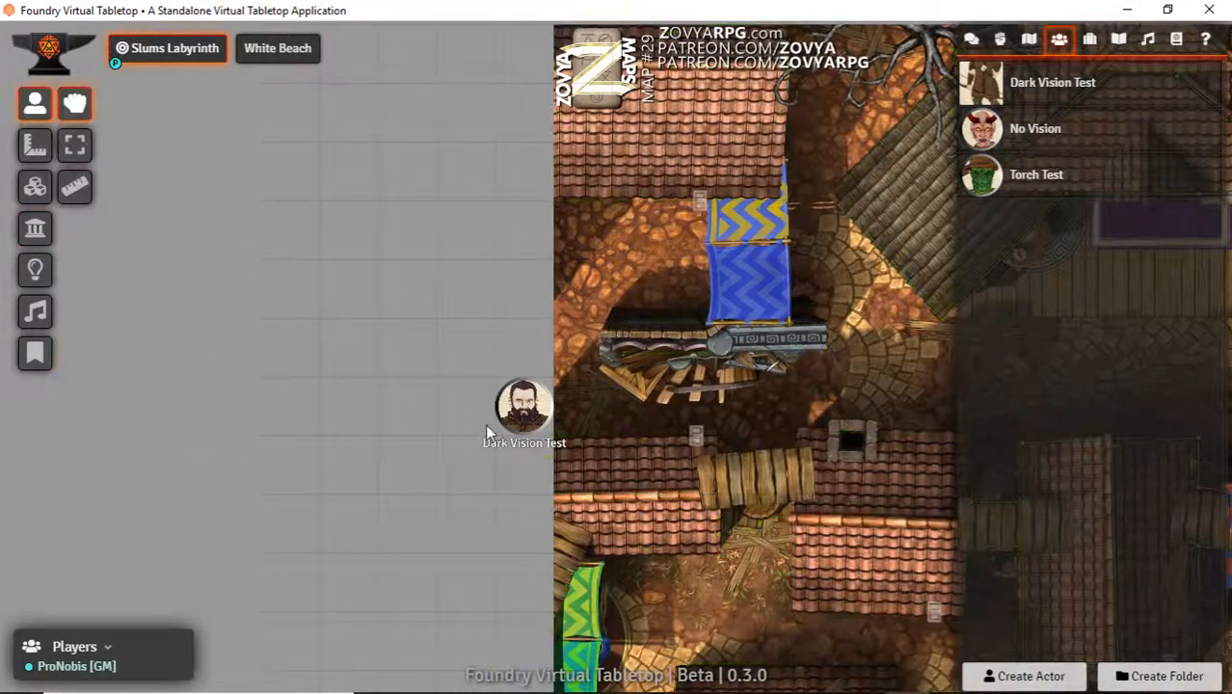
left_click(510, 414)
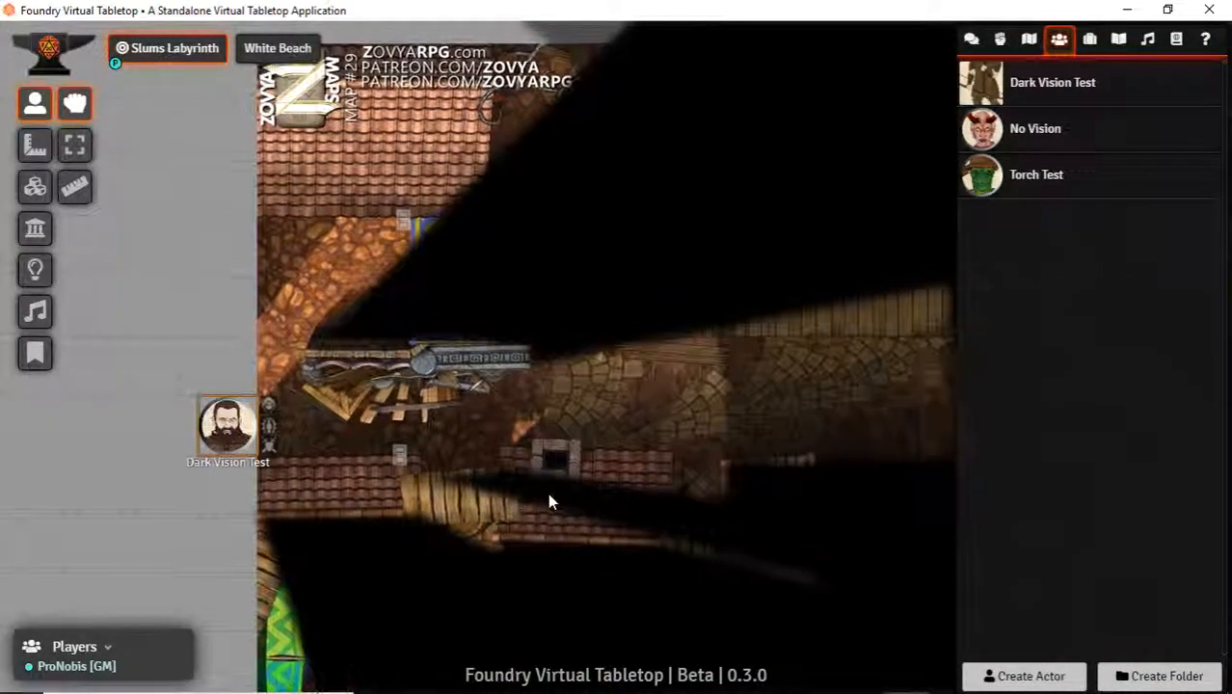
Step: Move the Dark Vision Test token east along the street to the tall tiled house below the purple-carpeted terrace
key("Right")
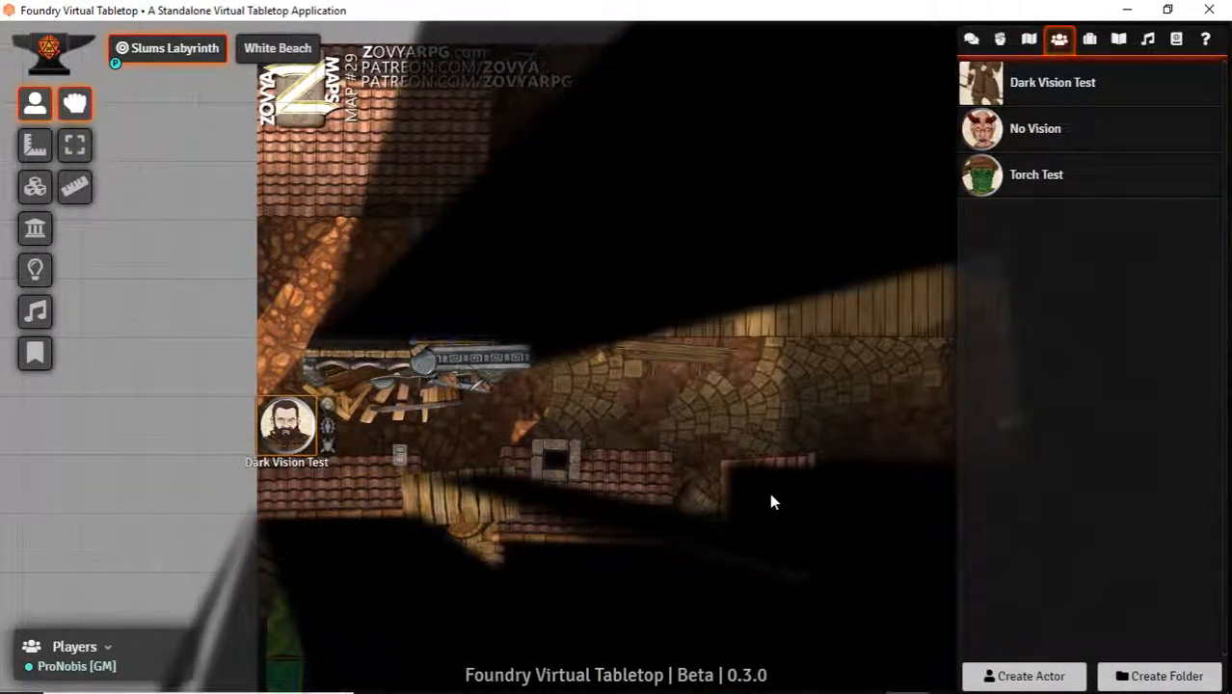
left_click_drag(770, 494, 704, 497)
key("Right")
key("Right")
key("Right")
key("Right")
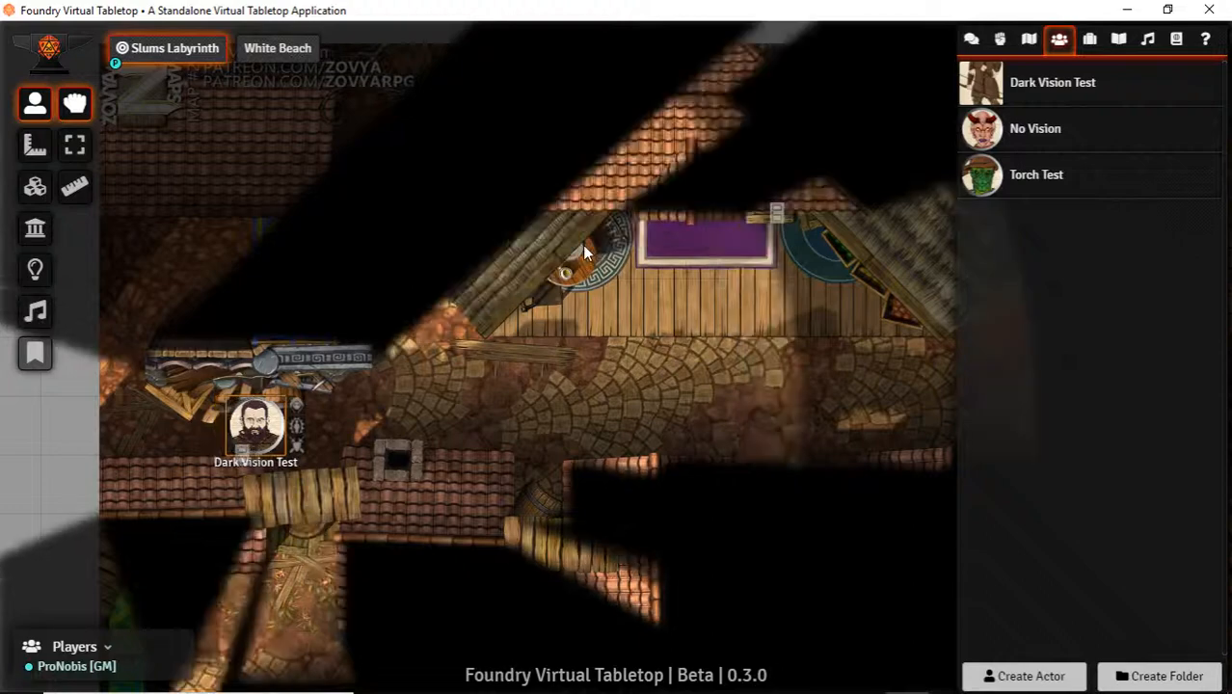
key("Right")
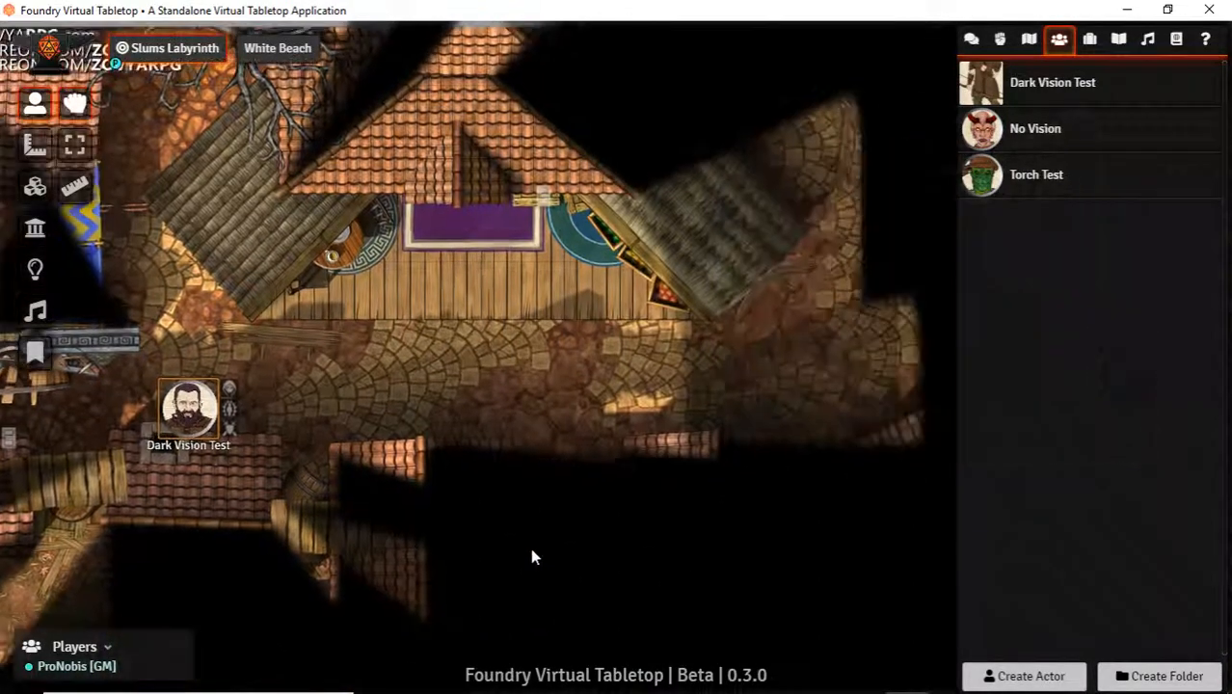
key("Right")
key("Right")
key("Right")
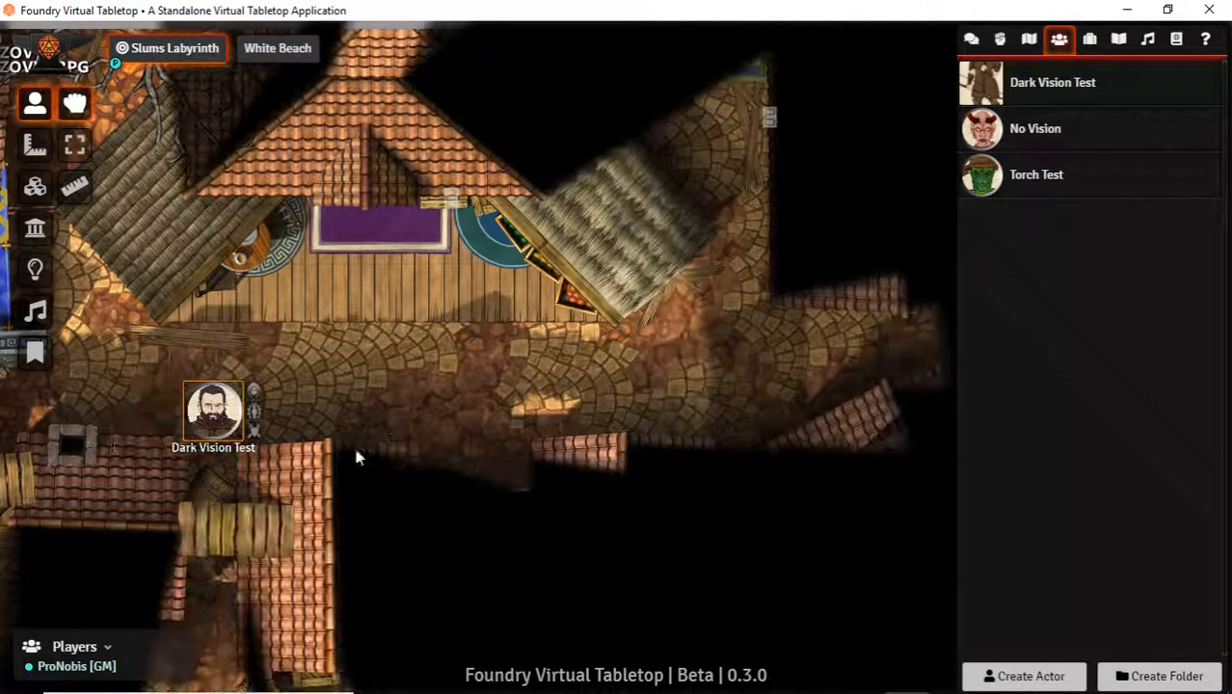
key("Right")
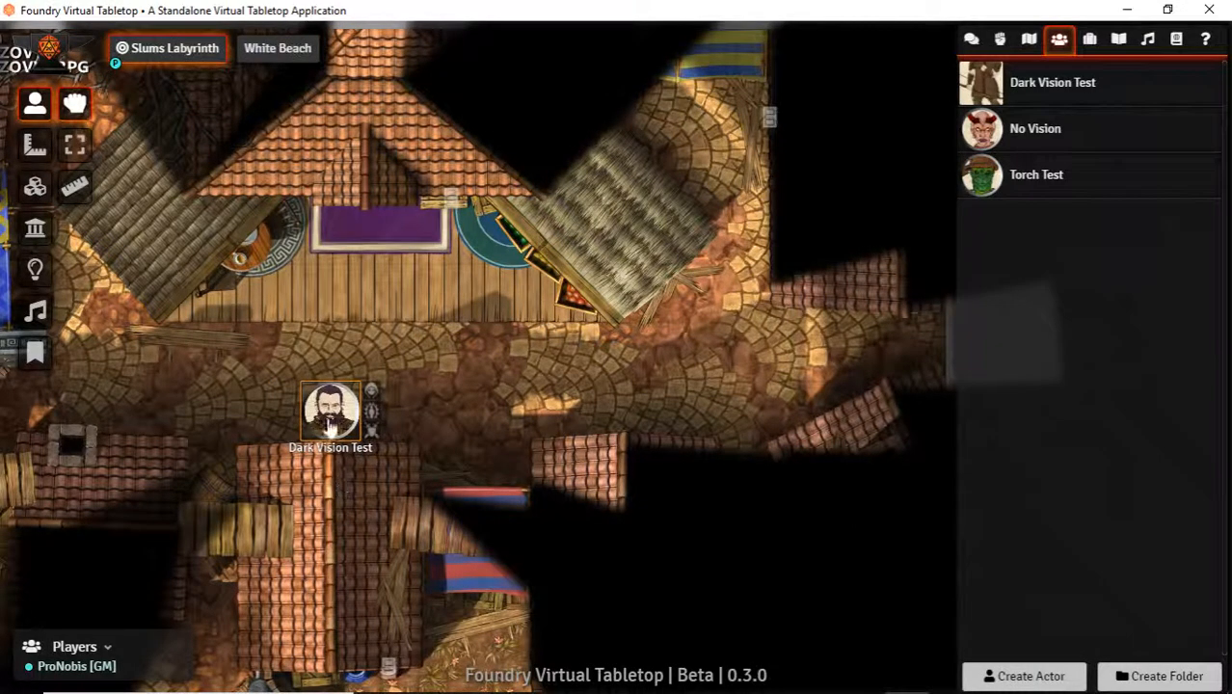
Step: Test the one-way roof wall by moving the token south onto the tall tiled house and back to the street twice
left_click_drag(319, 580, 457, 503)
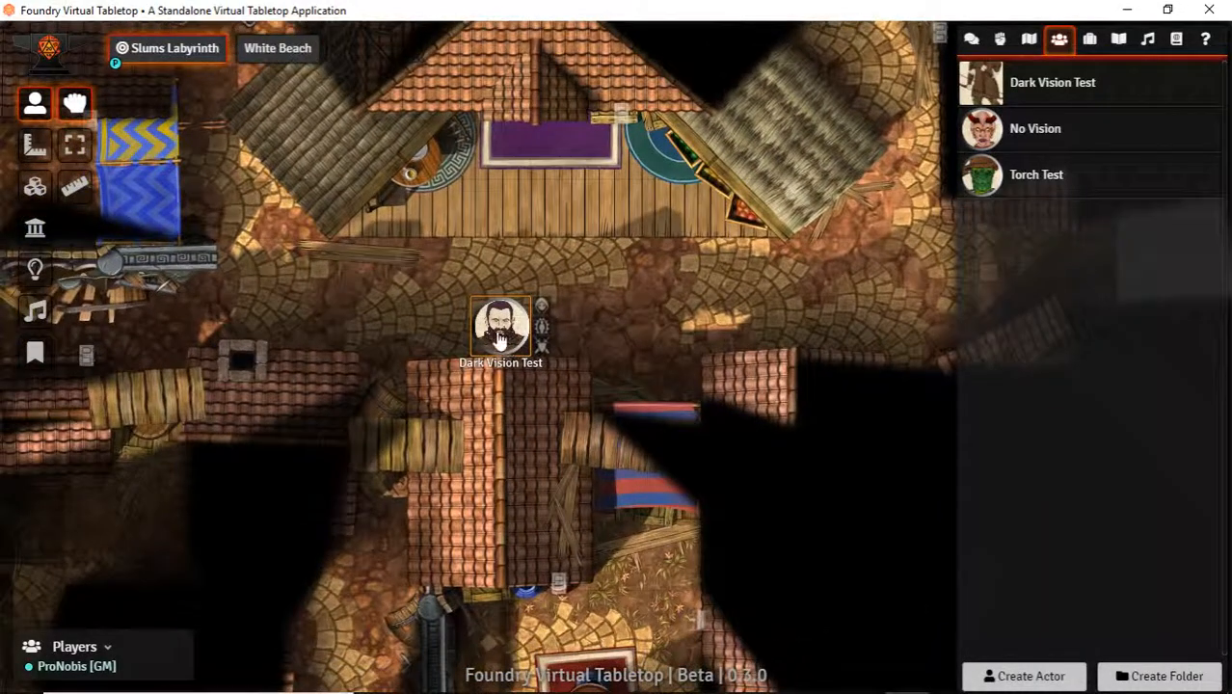
left_click_drag(499, 332, 507, 424)
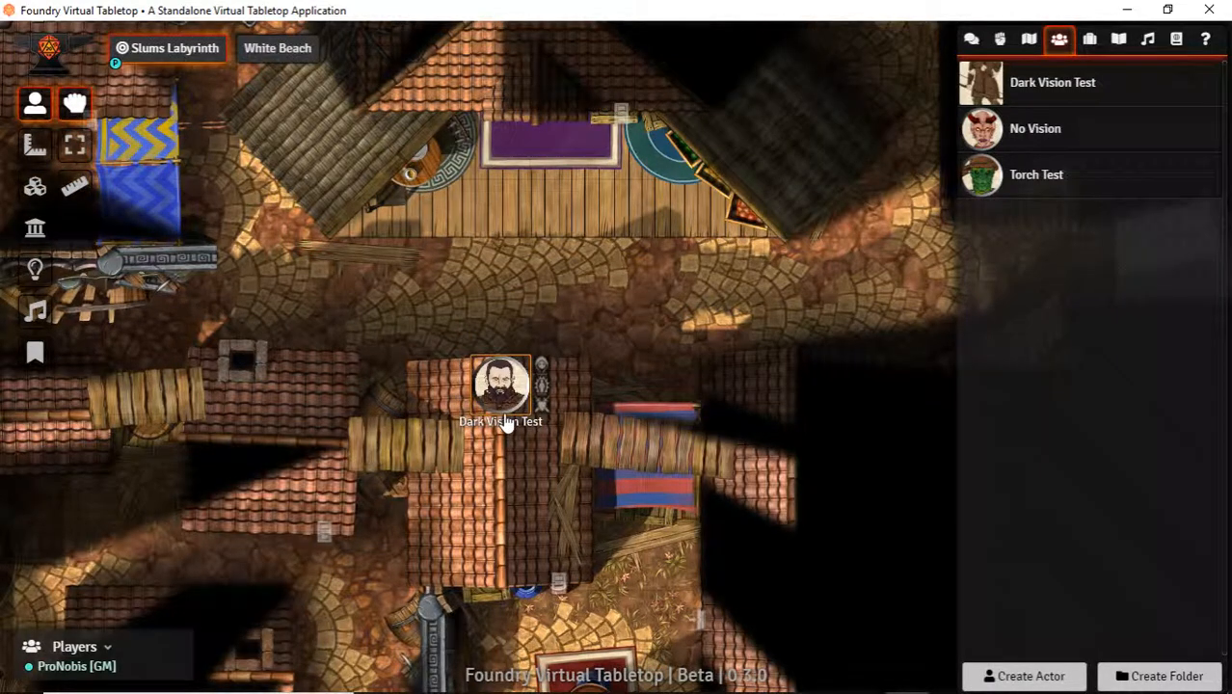
key("Up")
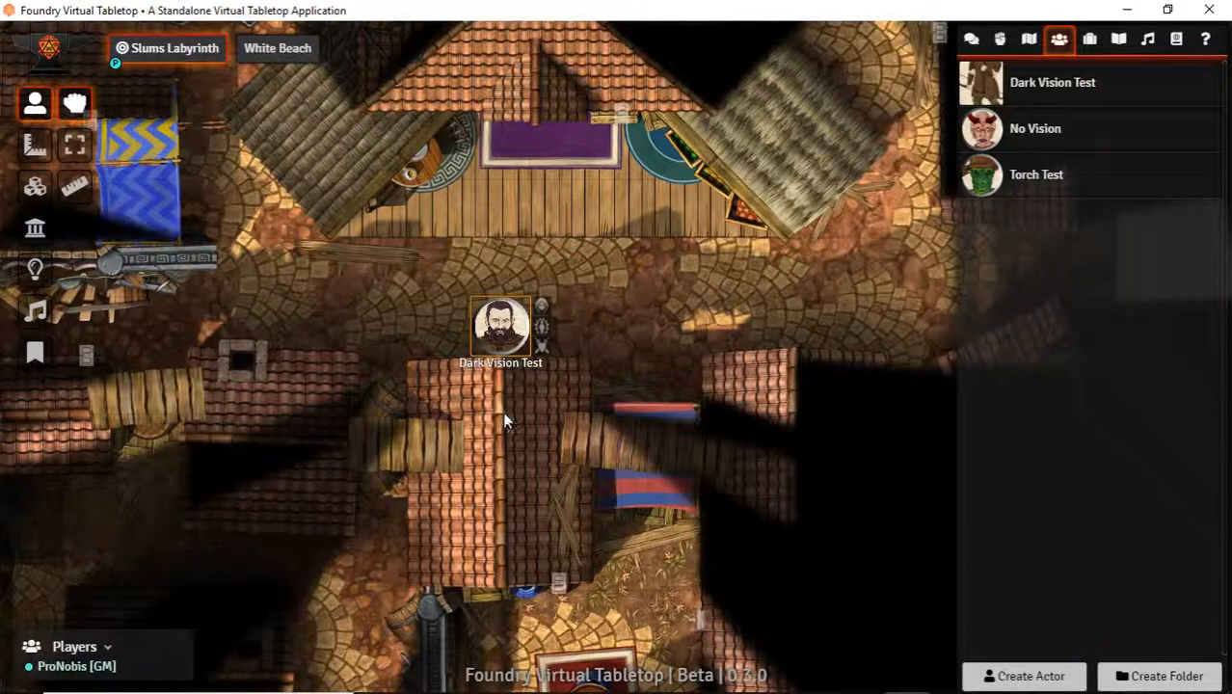
left_click_drag(491, 347, 500, 399)
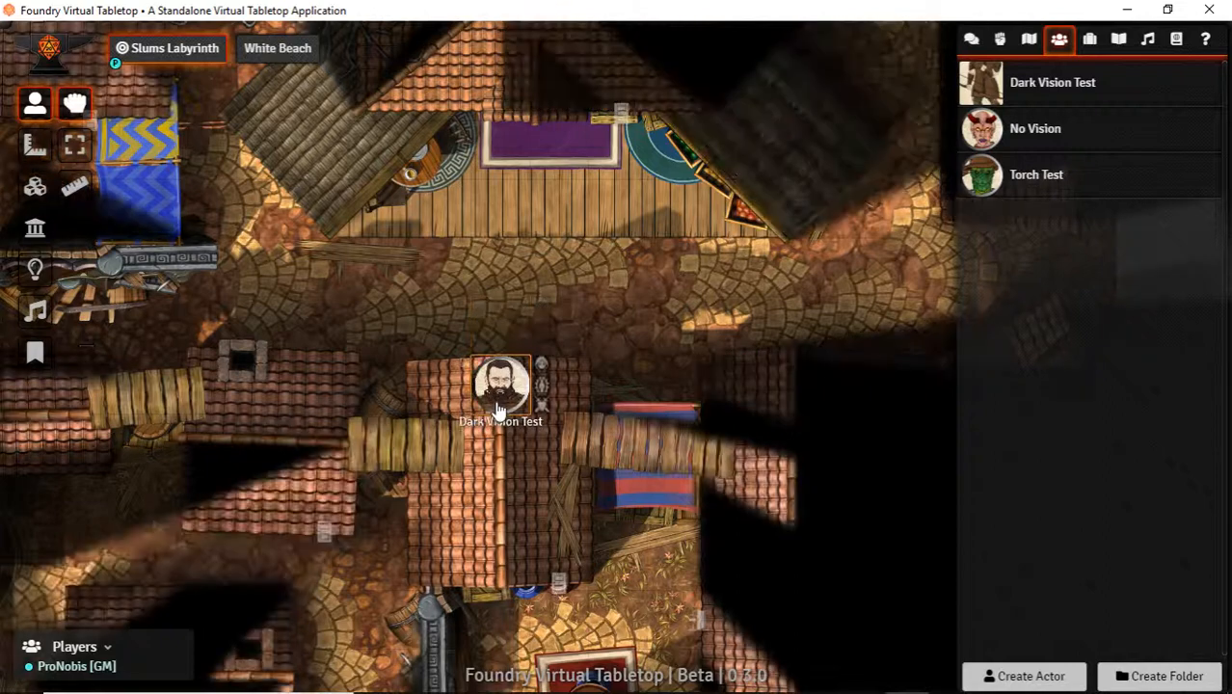
key("Up")
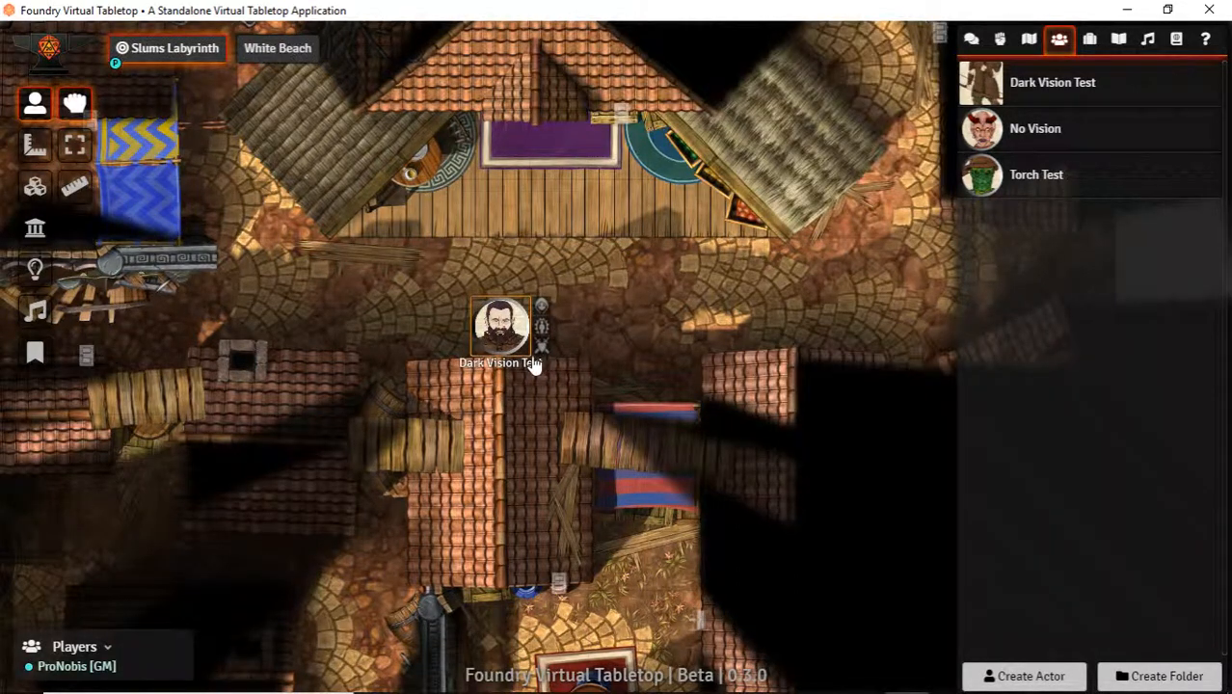
Step: Move the token west along the street and onto the tiled roof west of the wooden plank bridge
key("Left")
key("Left")
key("Left")
key("Left")
key("Left")
key("Left")
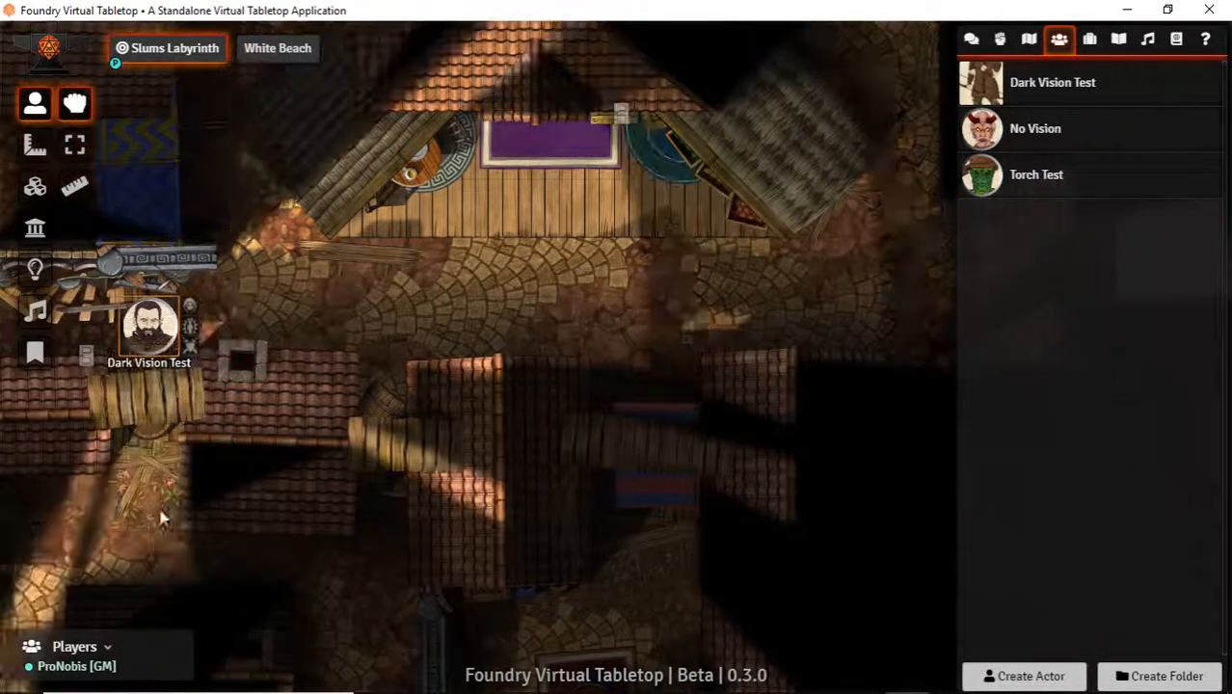
left_click_drag(166, 518, 358, 508)
left_click(317, 348)
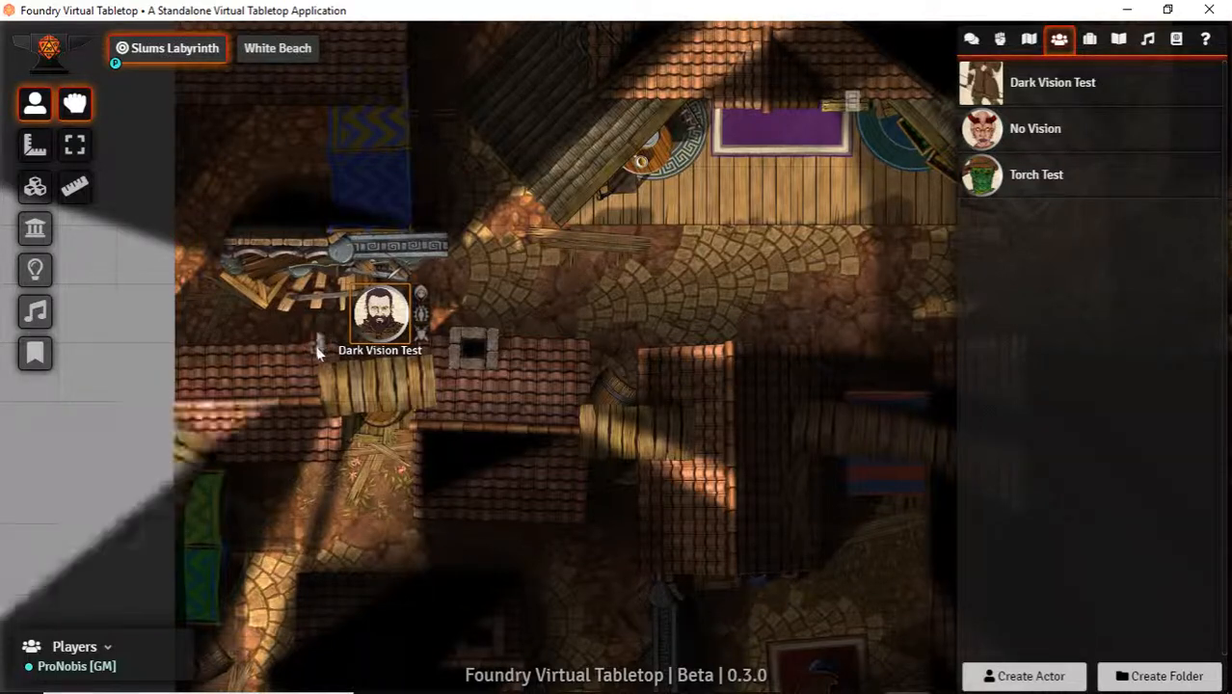
left_click_drag(375, 323, 322, 371)
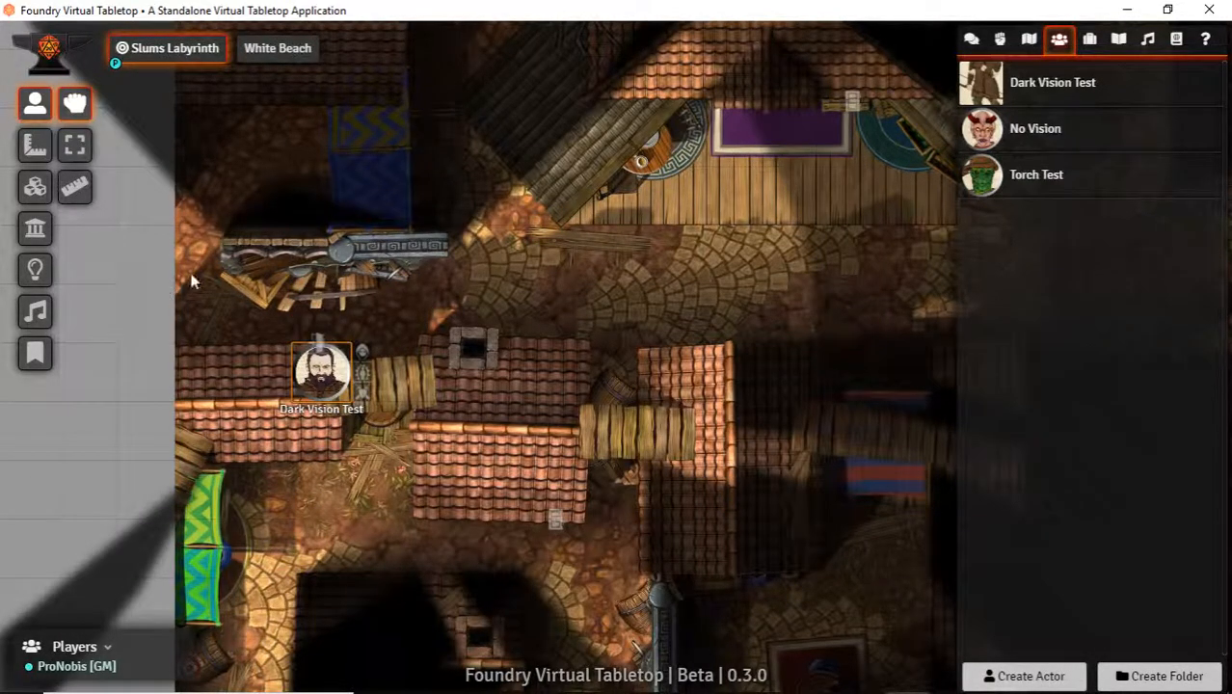
Step: Move the token east across the plank bridge and the chimney roof to that roof's eastern edge
key("Right")
key("Right")
key("Right")
key("Right")
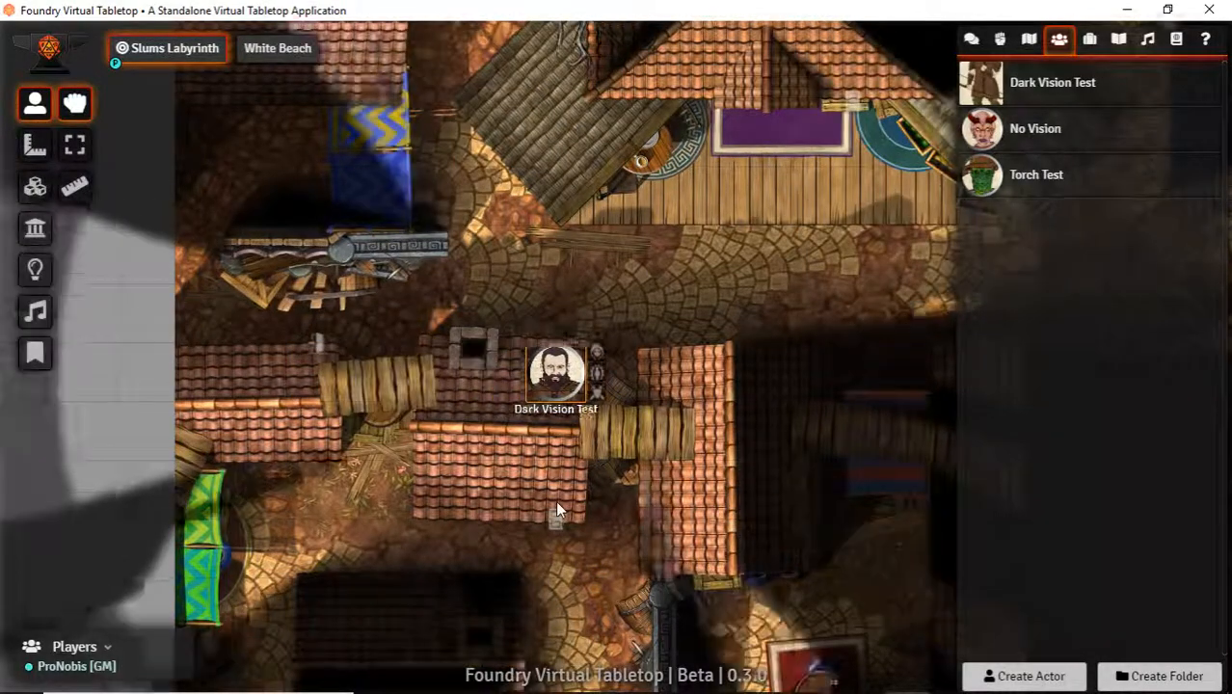
key("Right")
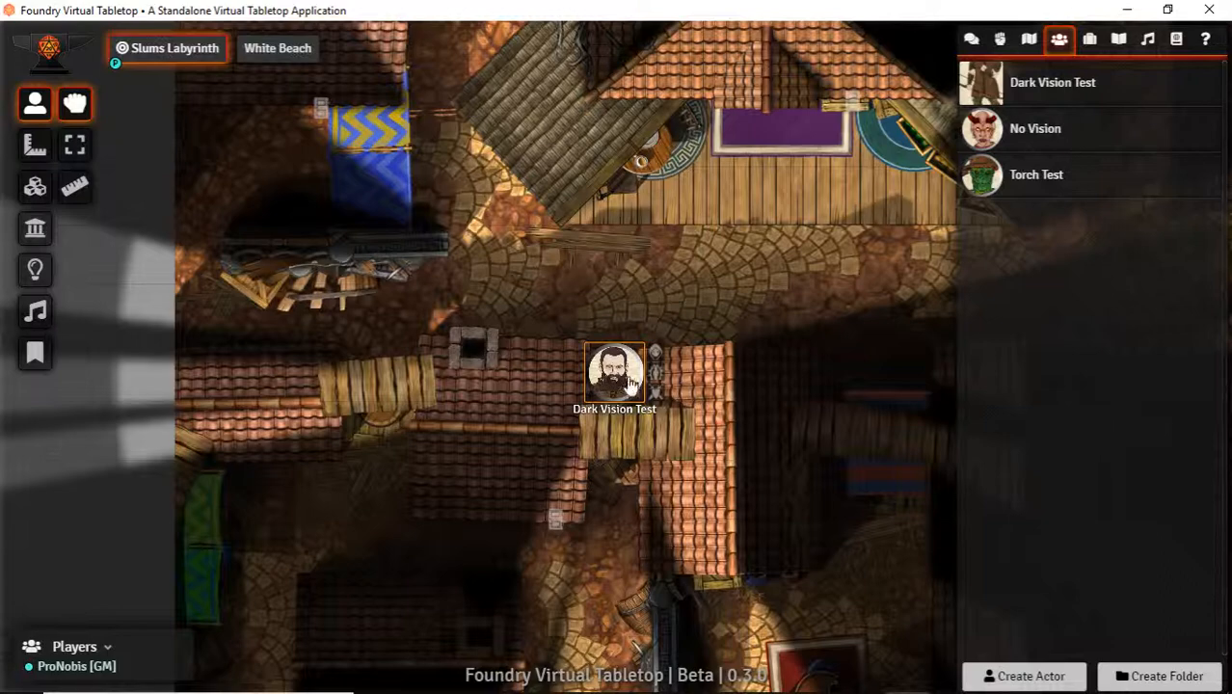
left_click_drag(617, 384, 561, 376)
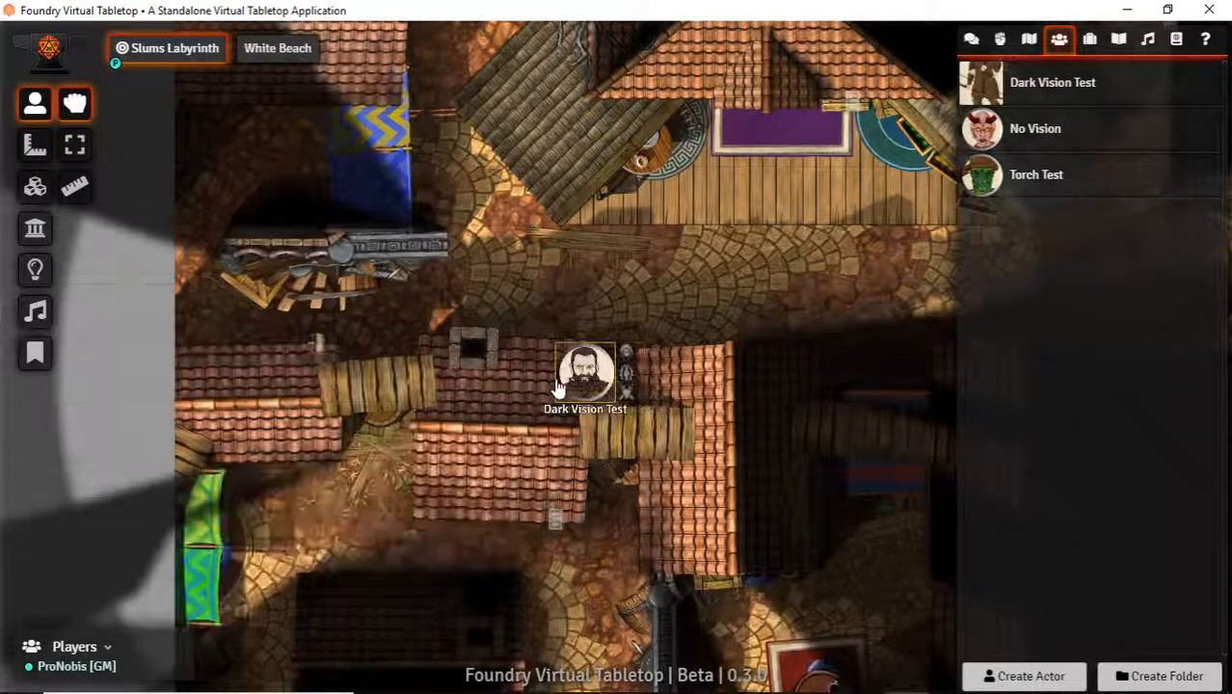
Step: Move the token south over the lower tiled roof and past its door into the alley
key("Down")
key("Down")
key("Down")
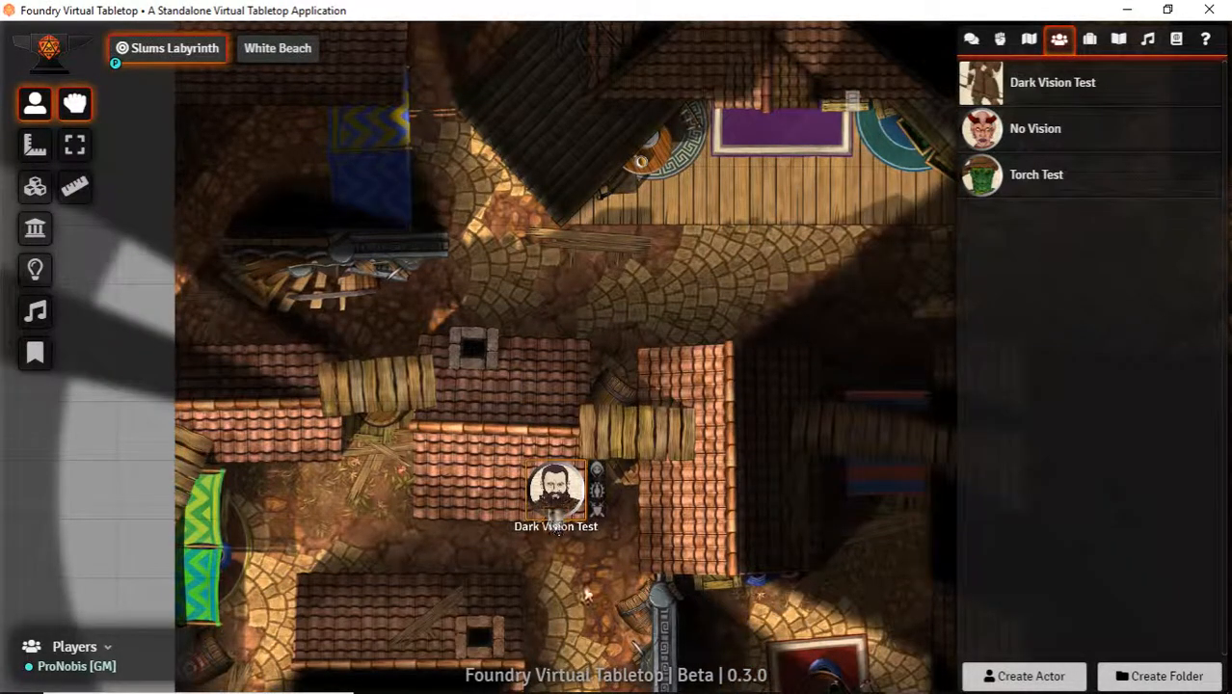
key("Down")
key("Down")
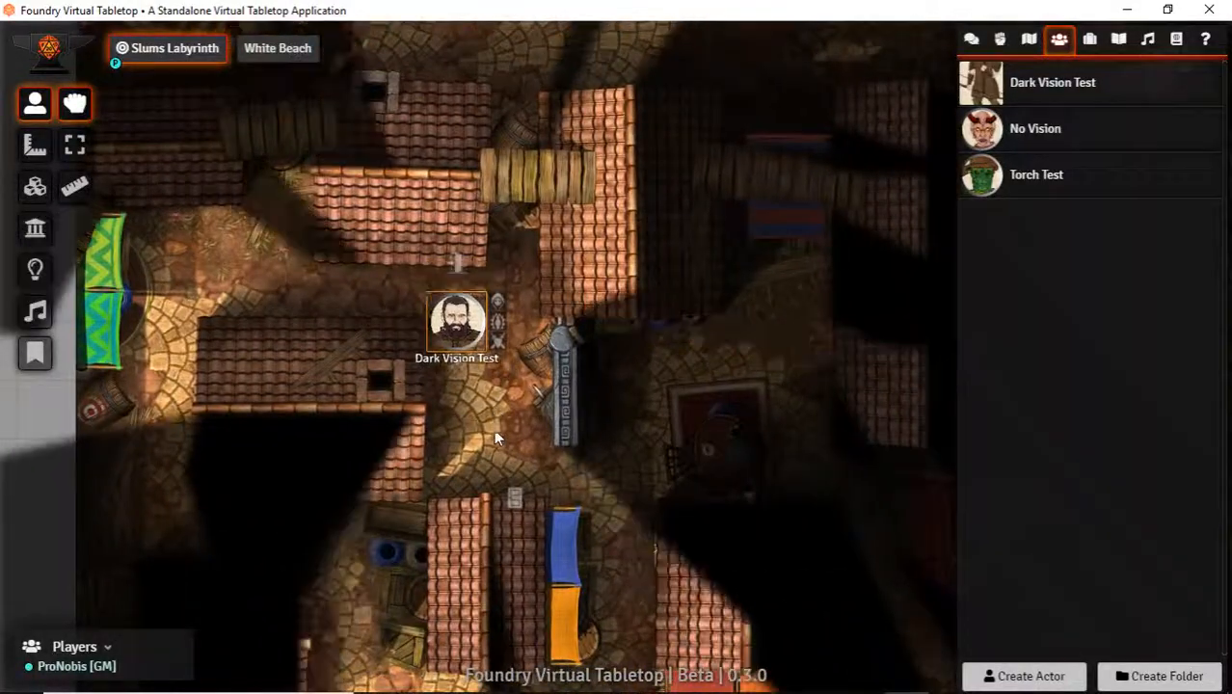
Step: Move the token past the stone pillar and the round table, then east to the alley by the red sofa
key("Down")
key("Right")
key("Right")
key("Right")
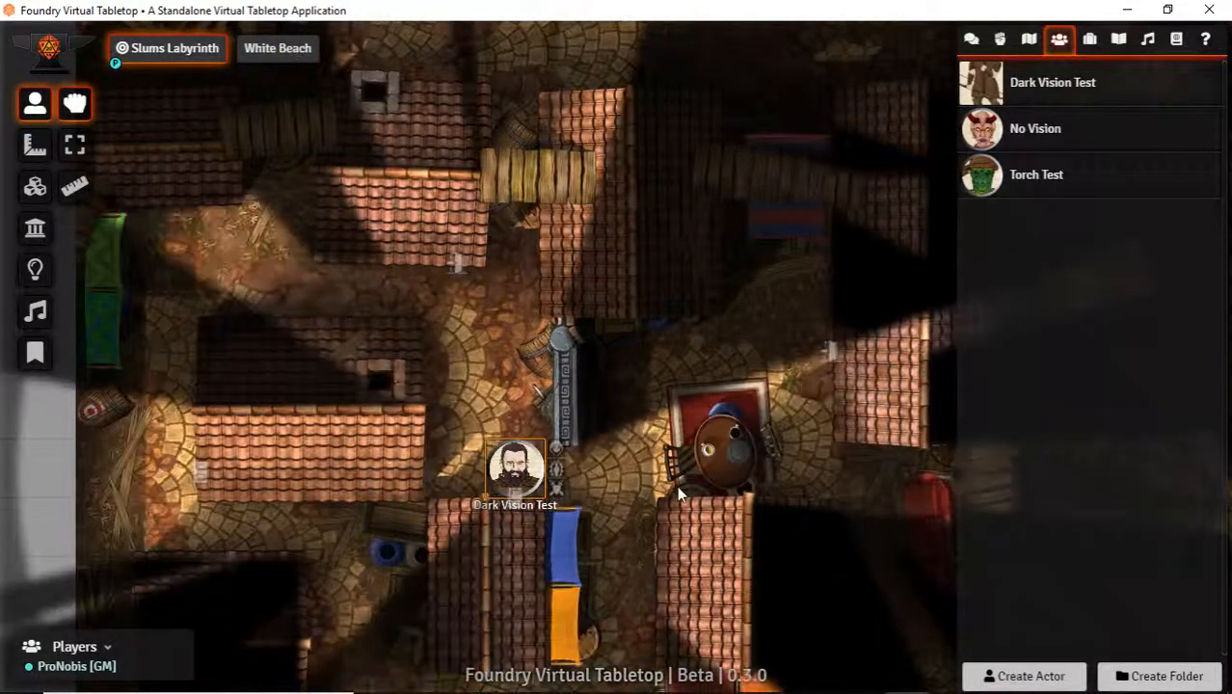
left_click_drag(810, 487, 514, 467)
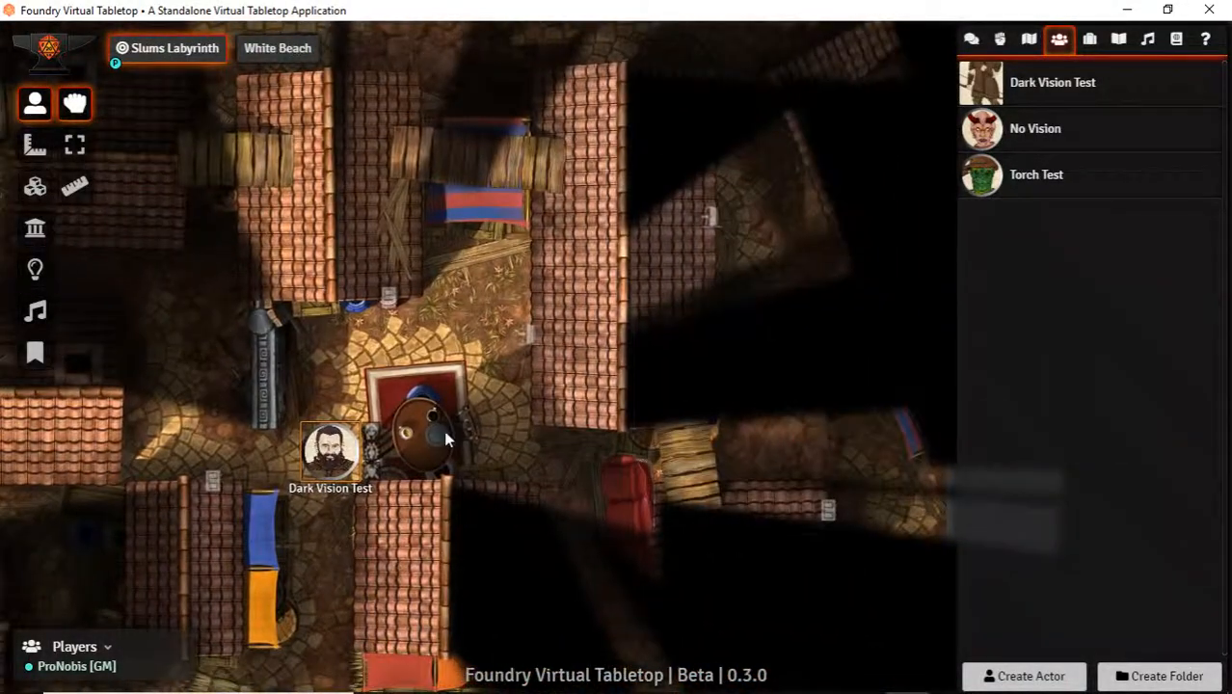
key("Right")
key("Right")
key("Right")
key("Right")
key("Right")
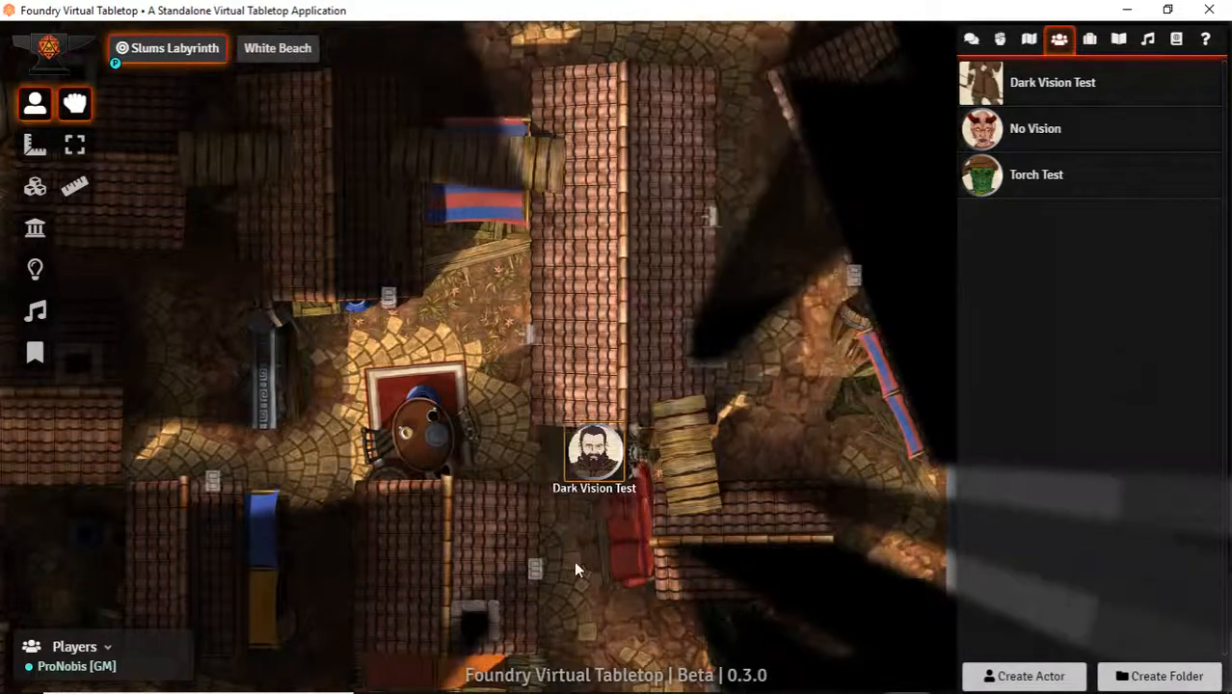
Step: Move the token south past the red sofa, then east to the building door above the green awnings
key("Down")
key("Down")
key("Down")
key("Down")
key("Right")
key("Right")
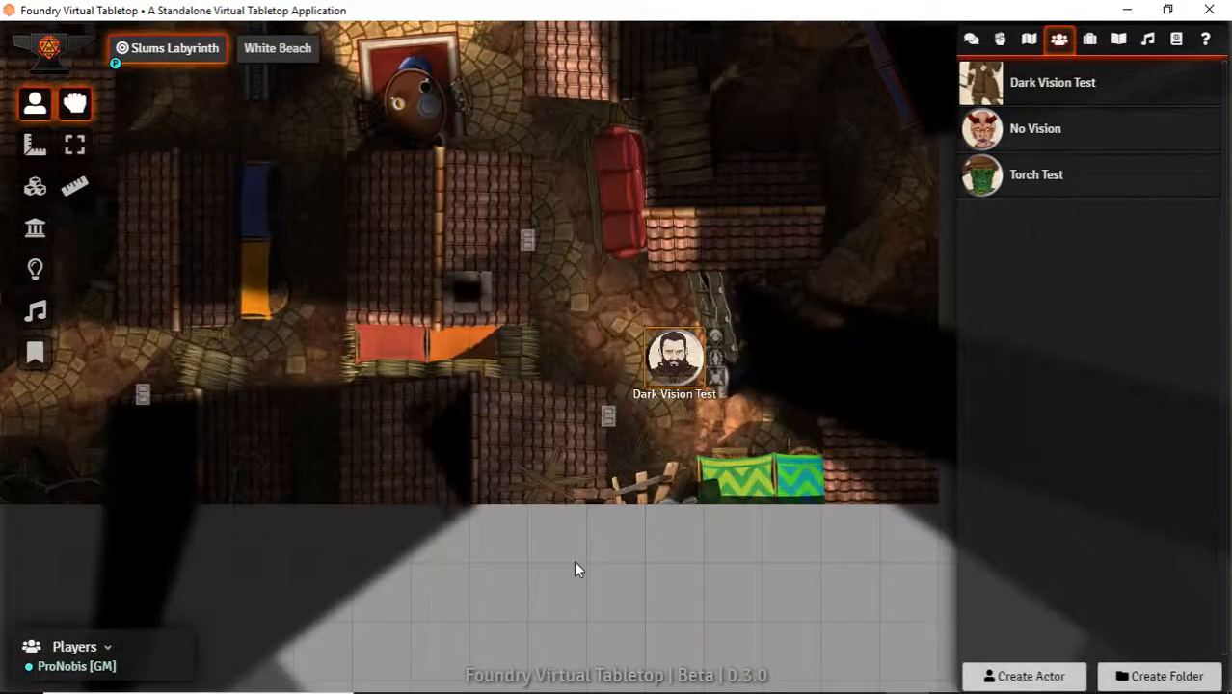
key("Down")
key("Up")
key("Up")
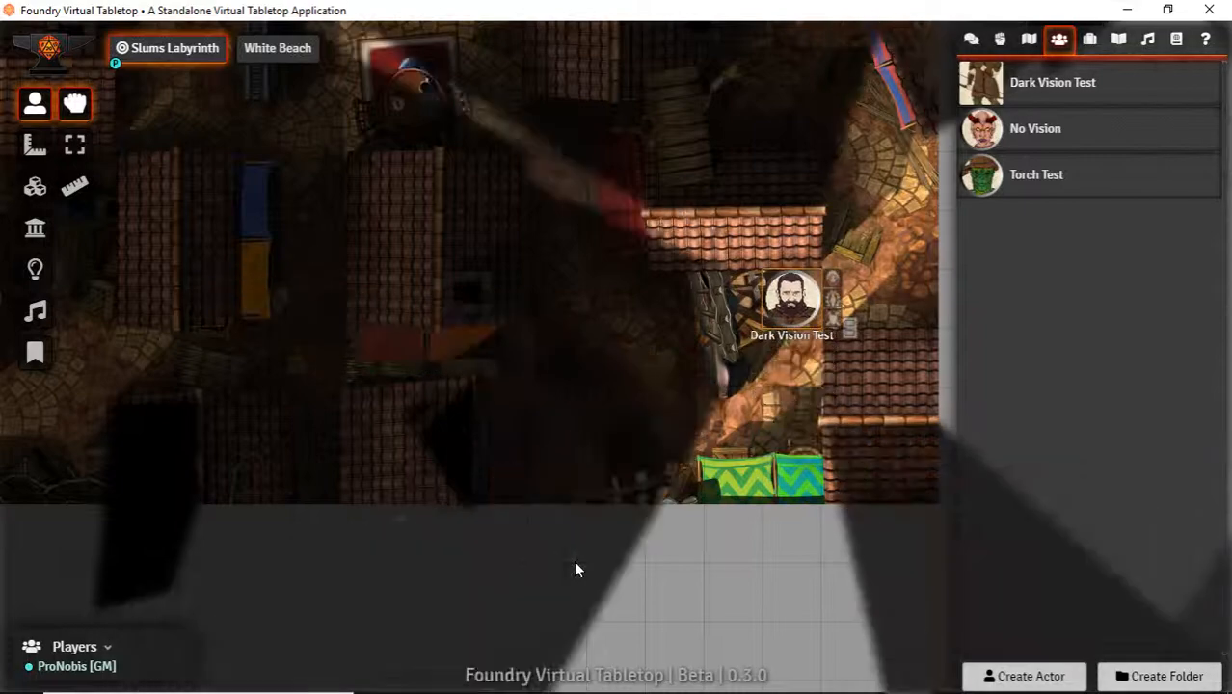
Step: Move the token north to the blue-and-red awning, then southwest onto the roof beside the wooden planks
key("Up")
key("Up")
key("Up")
key("Up")
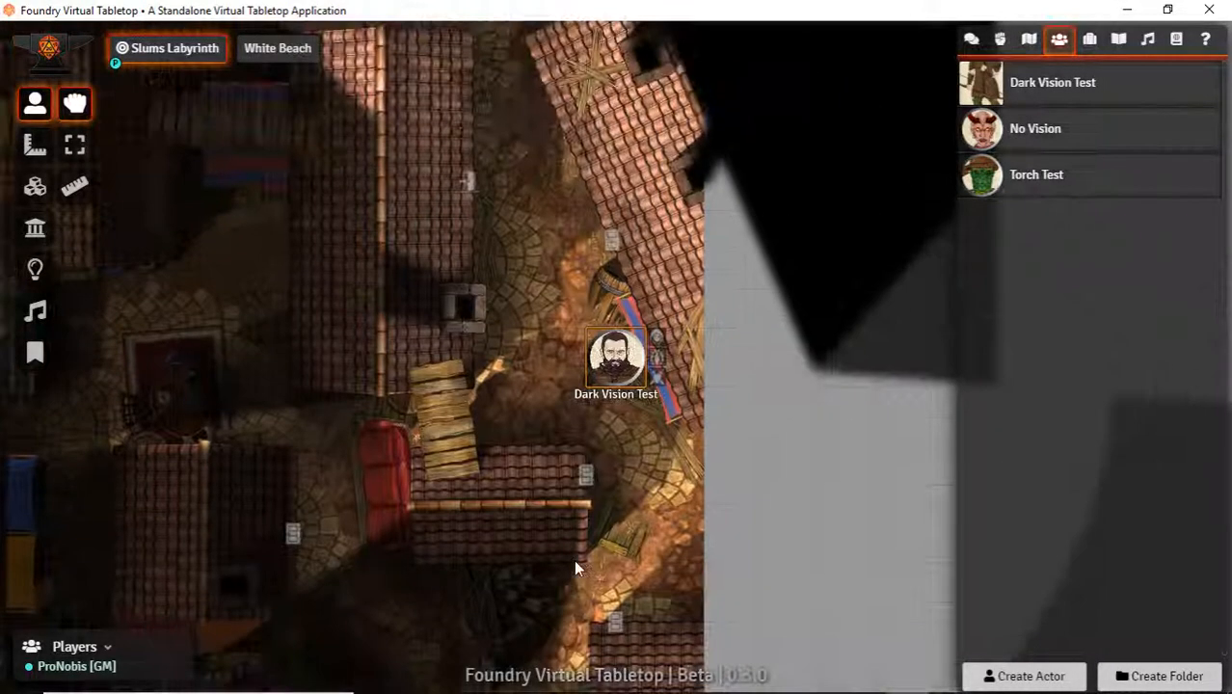
key("Down")
key("Left")
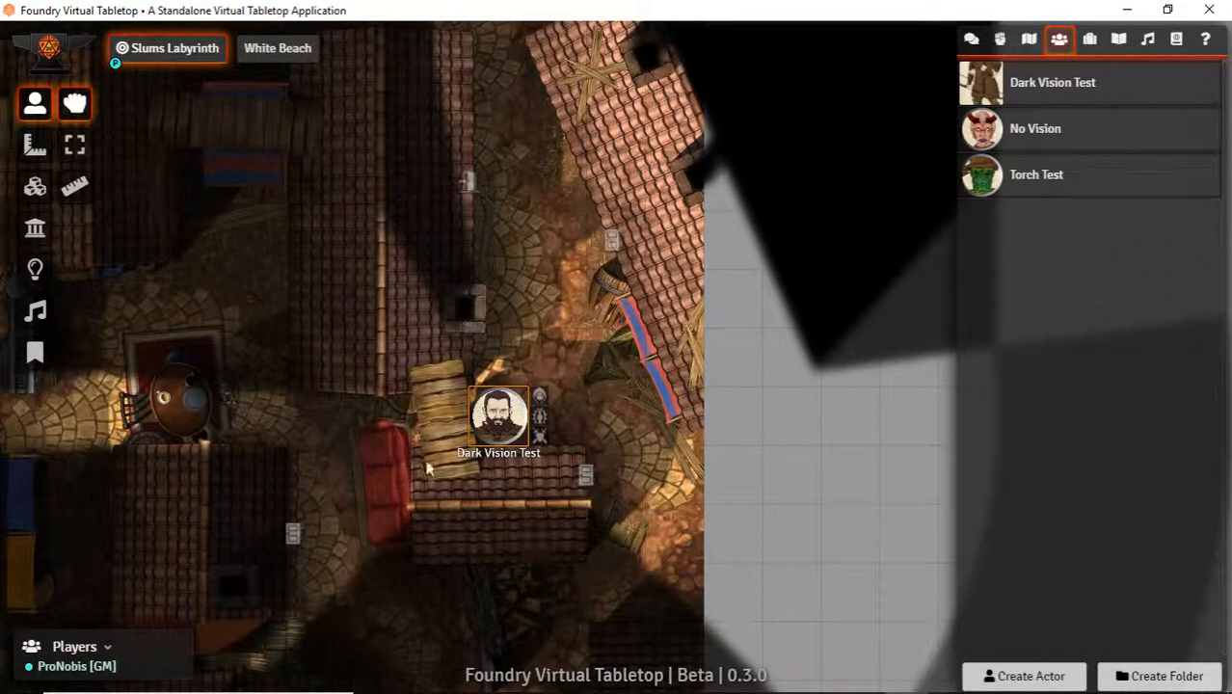
Step: Draw an ethereal wall diagonally across the alley, from beside the chimney southeast past the Dark Vision Test token
left_click_drag(500, 206, 533, 517)
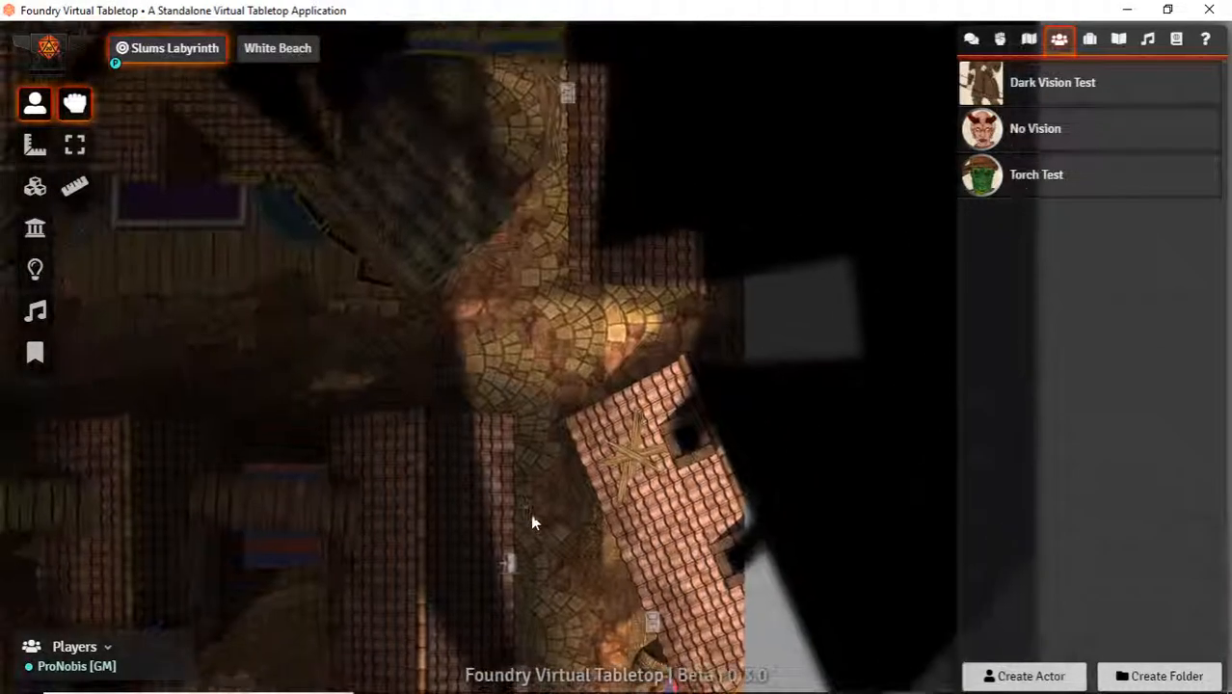
left_click_drag(526, 387, 521, 389)
left_click(520, 389)
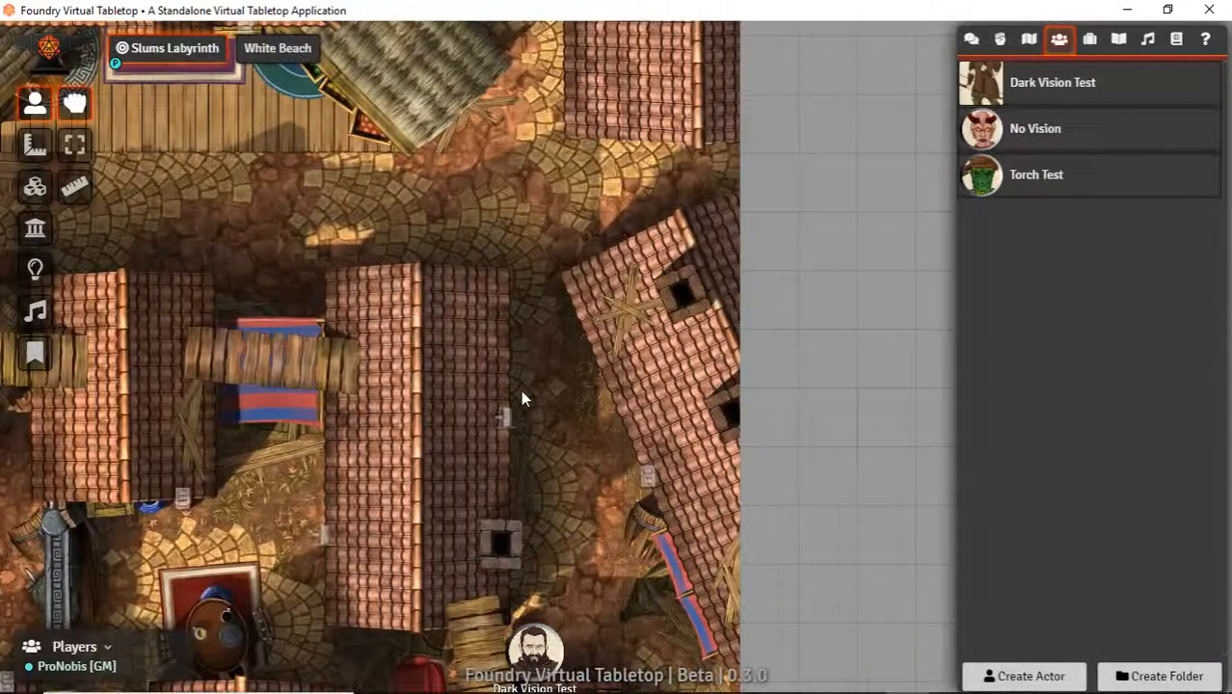
left_click(35, 228)
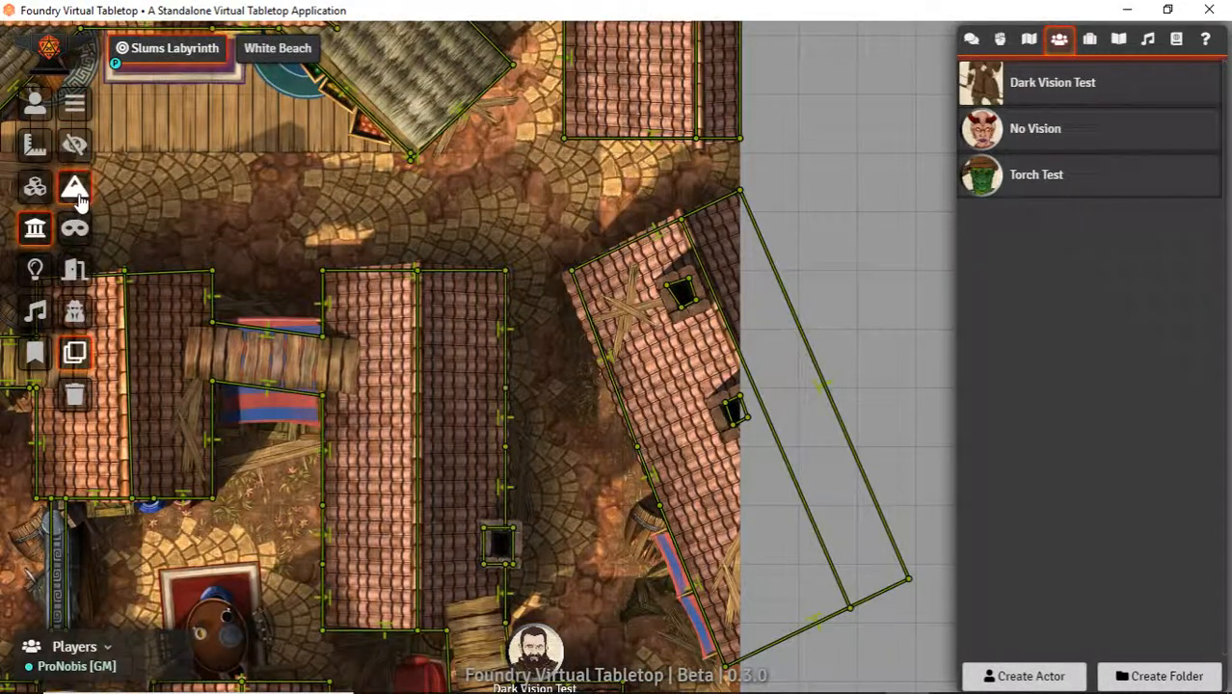
left_click_drag(325, 584, 272, 386)
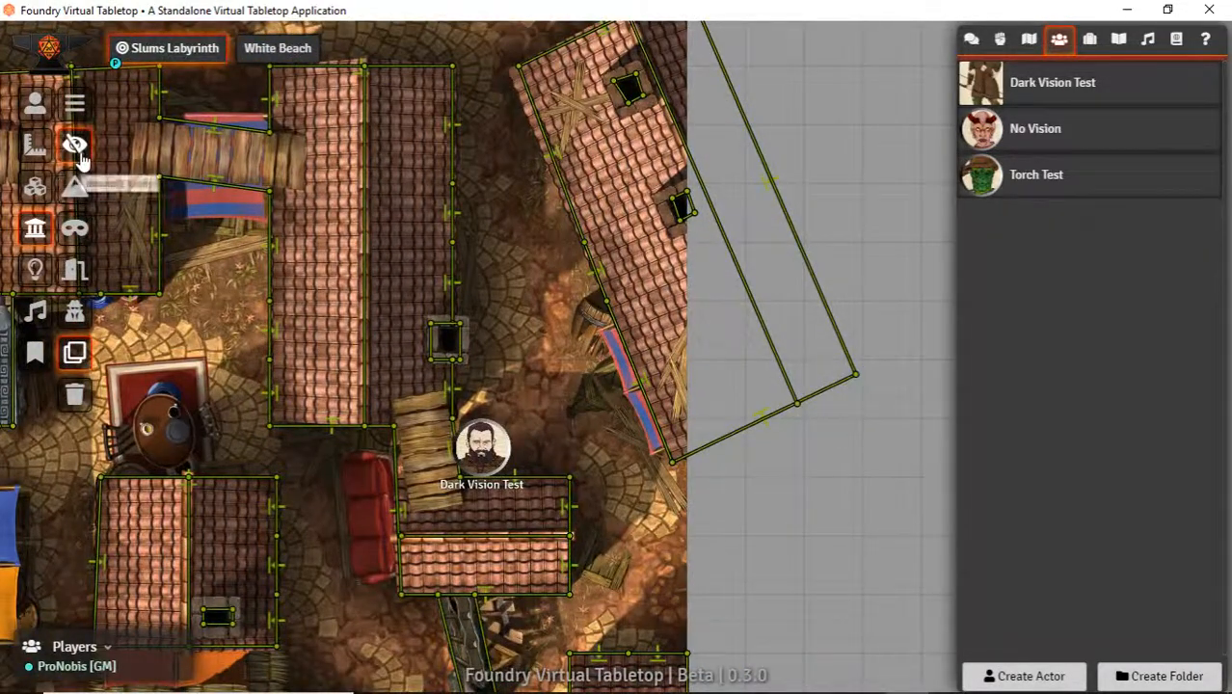
left_click(80, 231)
mouse_move(489, 315)
left_mouse_down()
mouse_move(550, 456)
mouse_move(607, 514)
left_mouse_up()
Step: Walk the Dark Vision Test token back and forth through the ethereal wall, ending one square east of its starting place
left_click(34, 101)
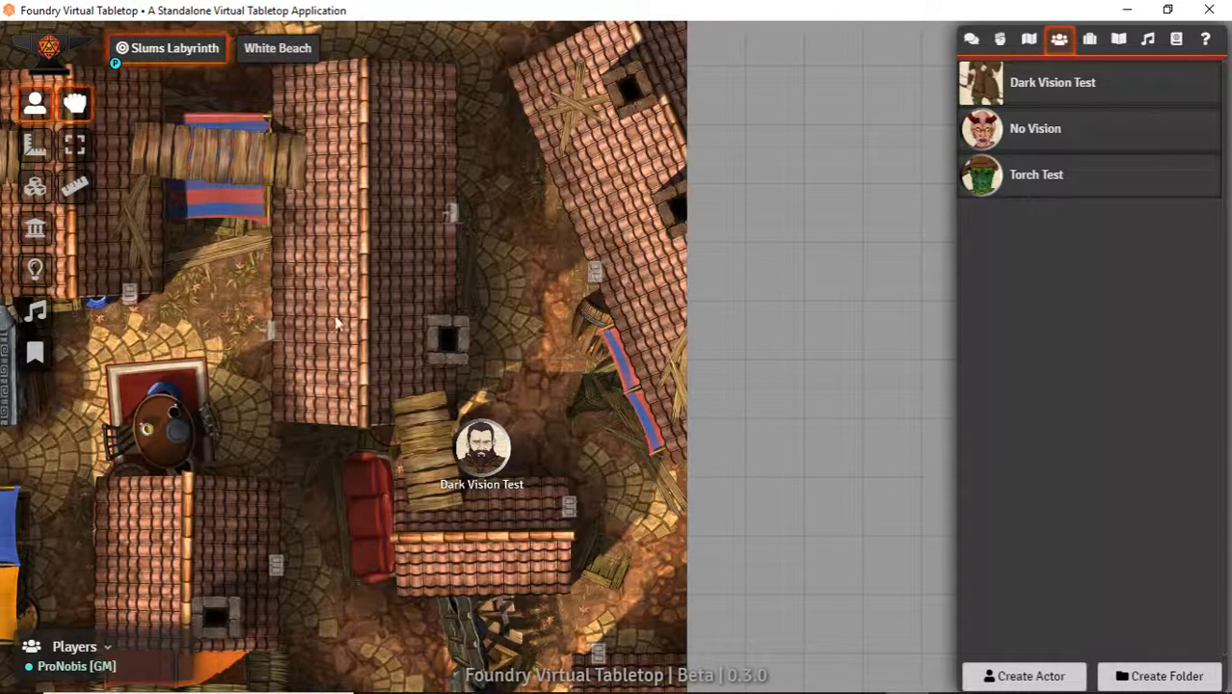
left_click(482, 451)
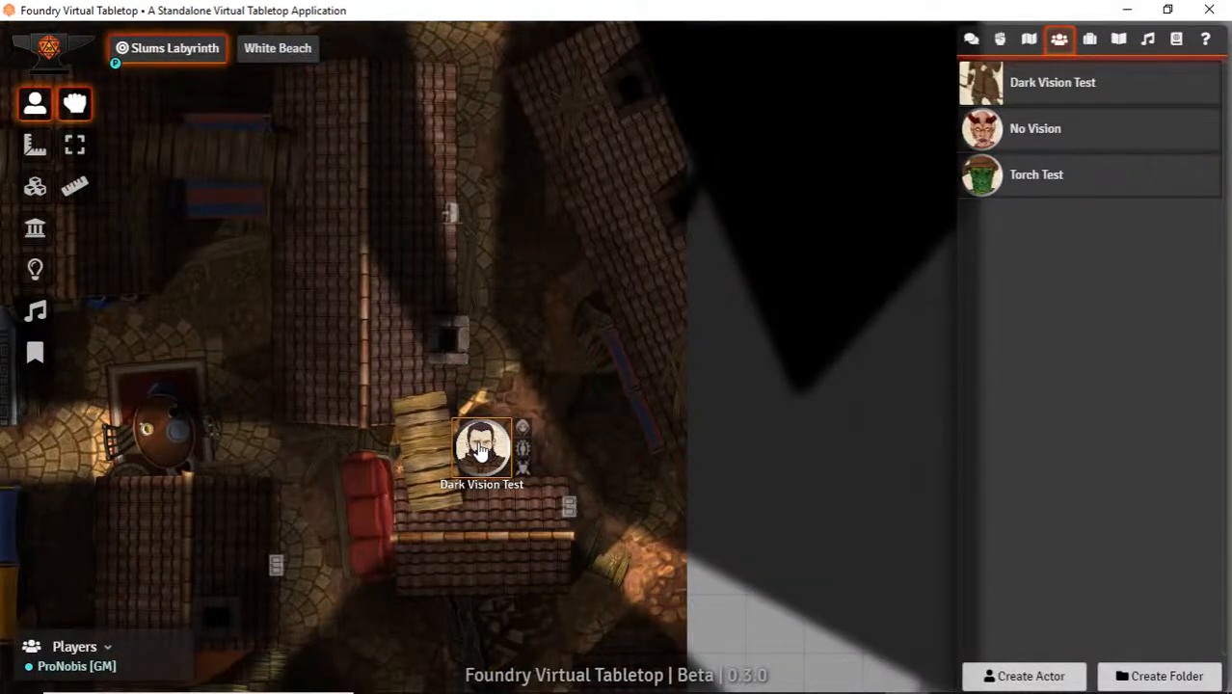
key("Right")
key("Right")
key("Left")
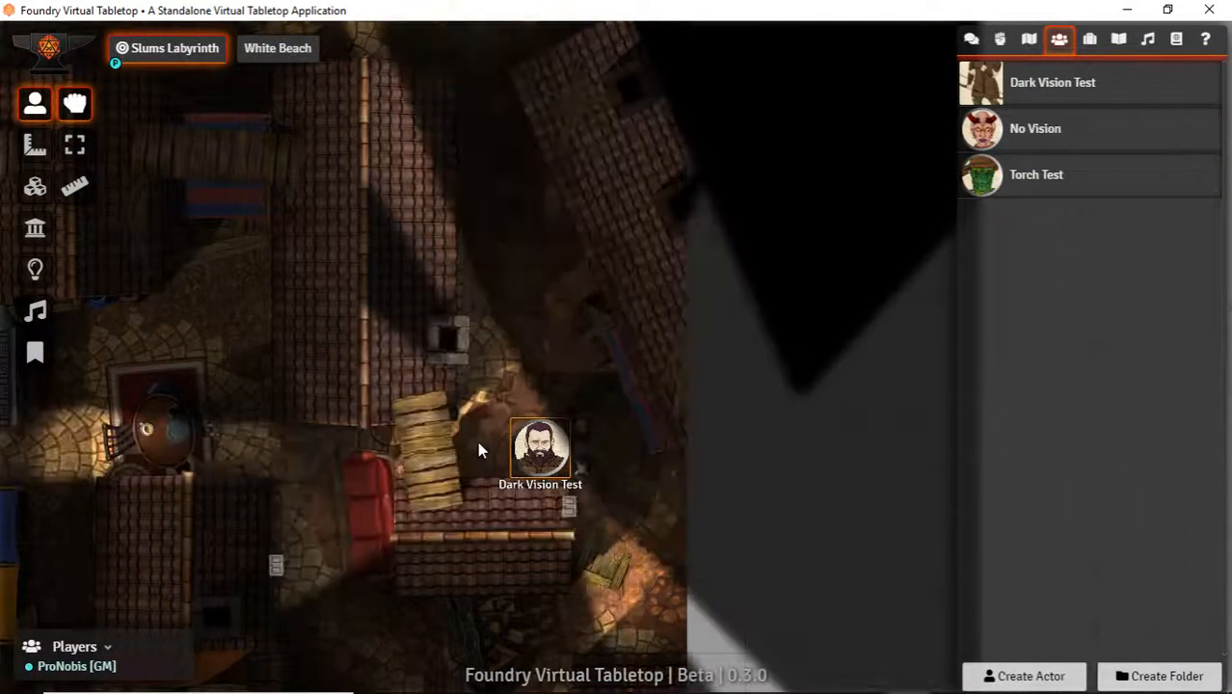
key("Right")
key("Left")
key("Right")
key("Left")
key("Up")
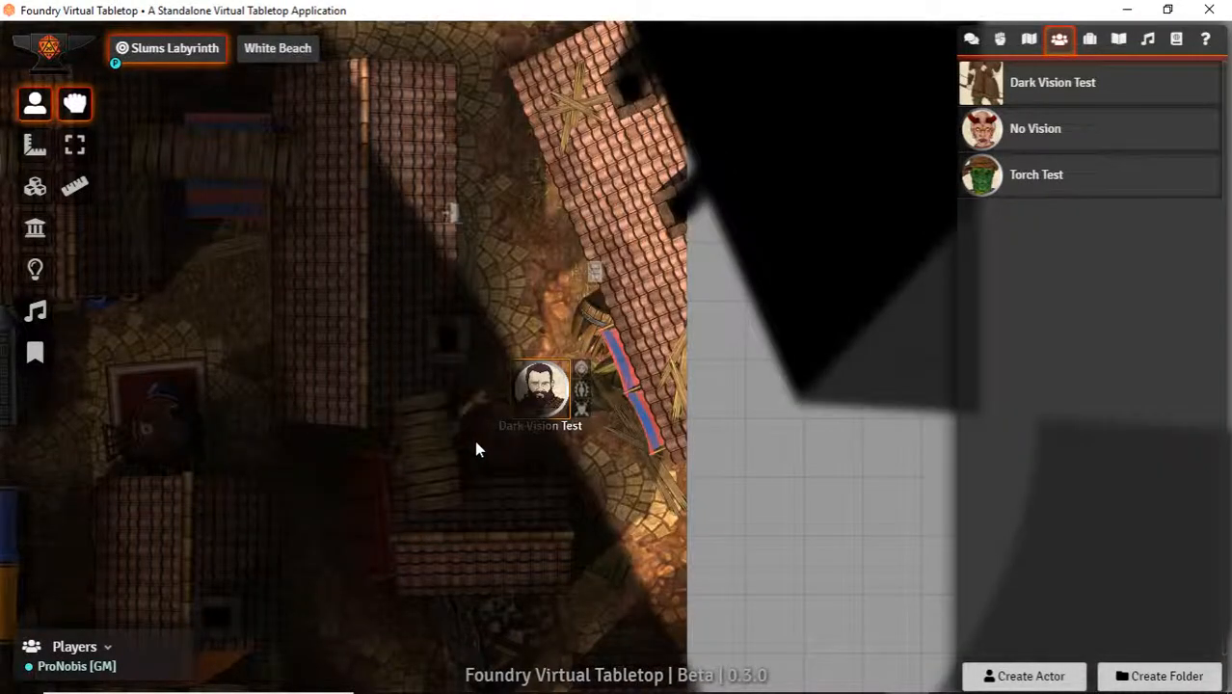
key("Down")
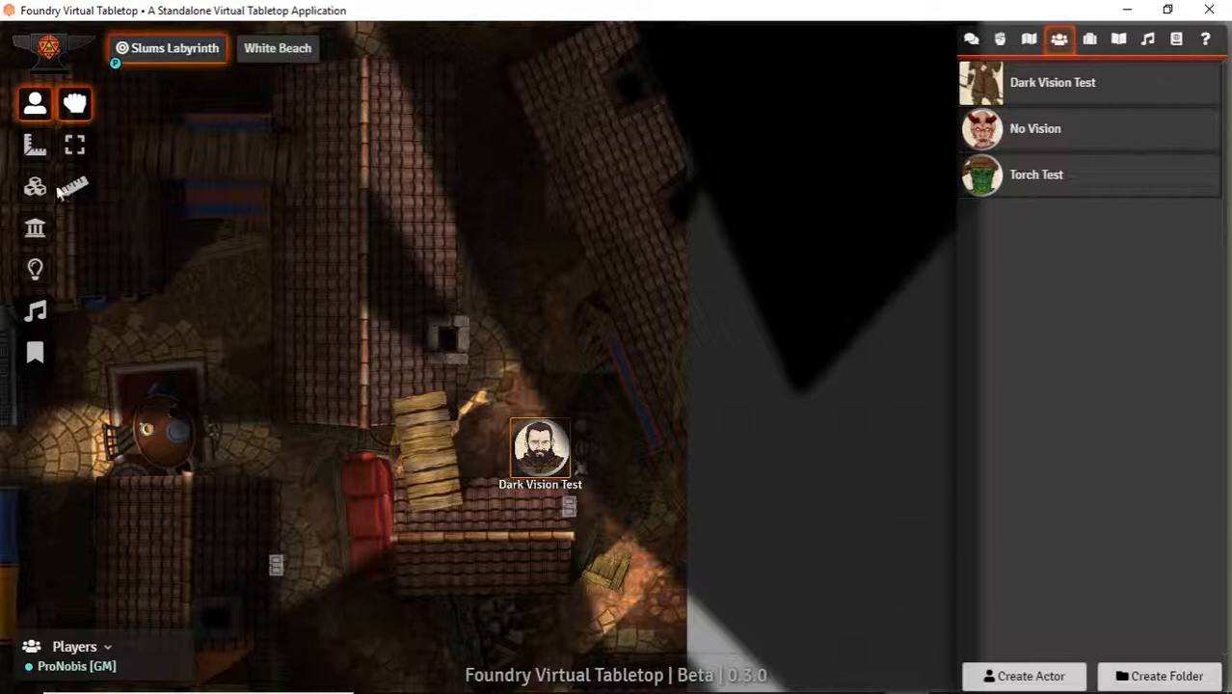
Step: Turn the diagonal ethereal wall into a door by setting Is Door? to Door and updating the wall
left_click(35, 229)
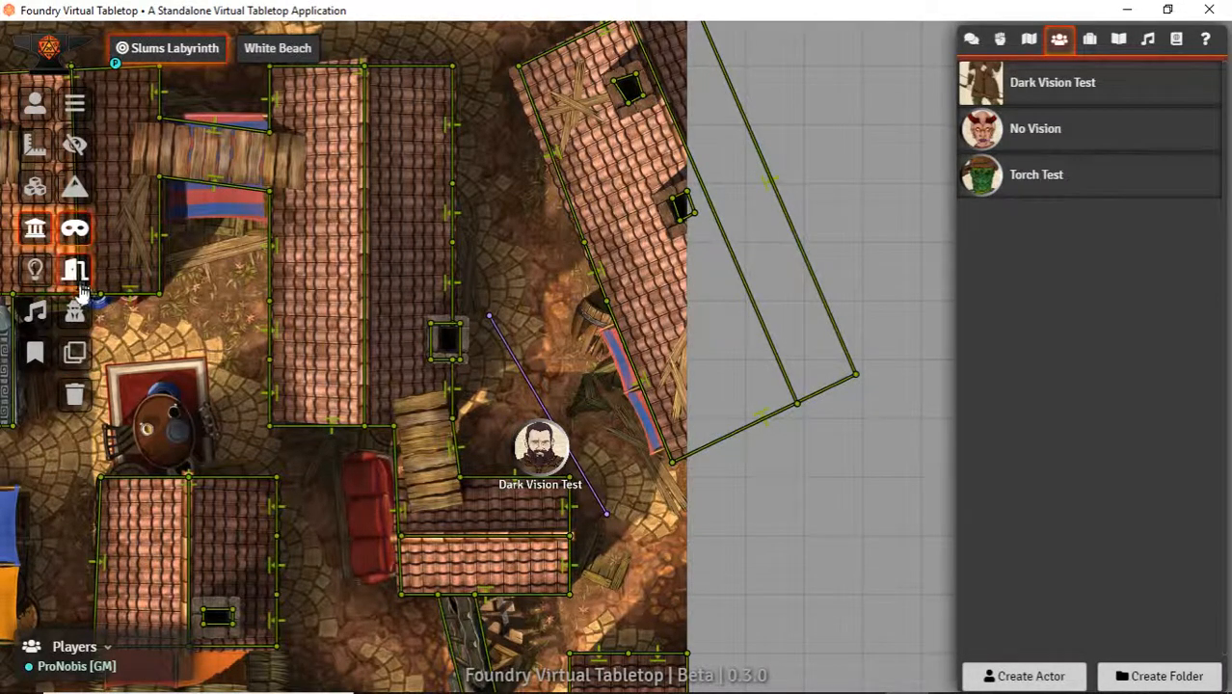
left_click(77, 356)
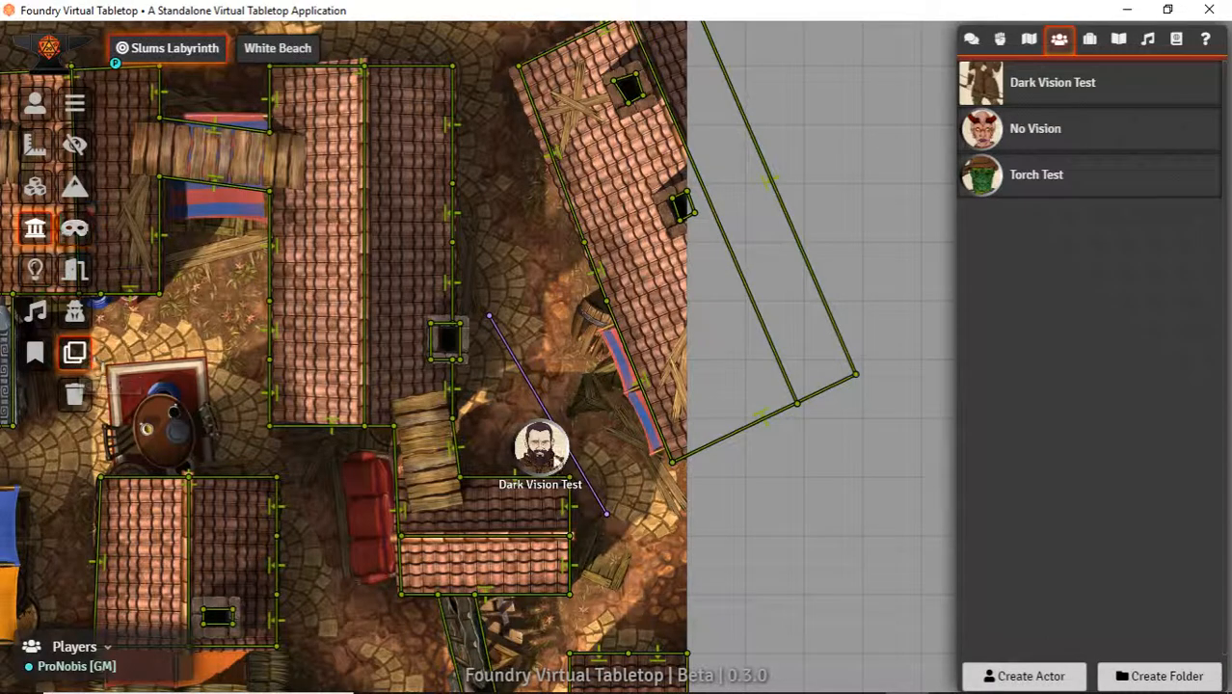
double_click(489, 322)
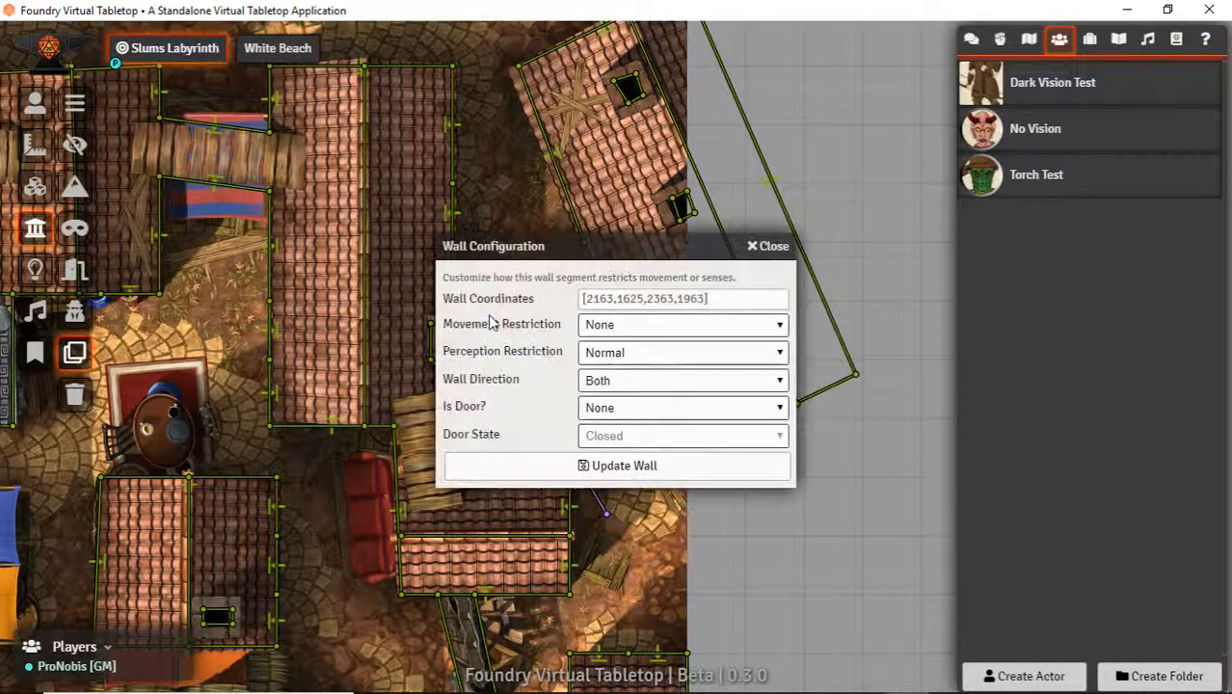
left_click(621, 410)
left_click(619, 446)
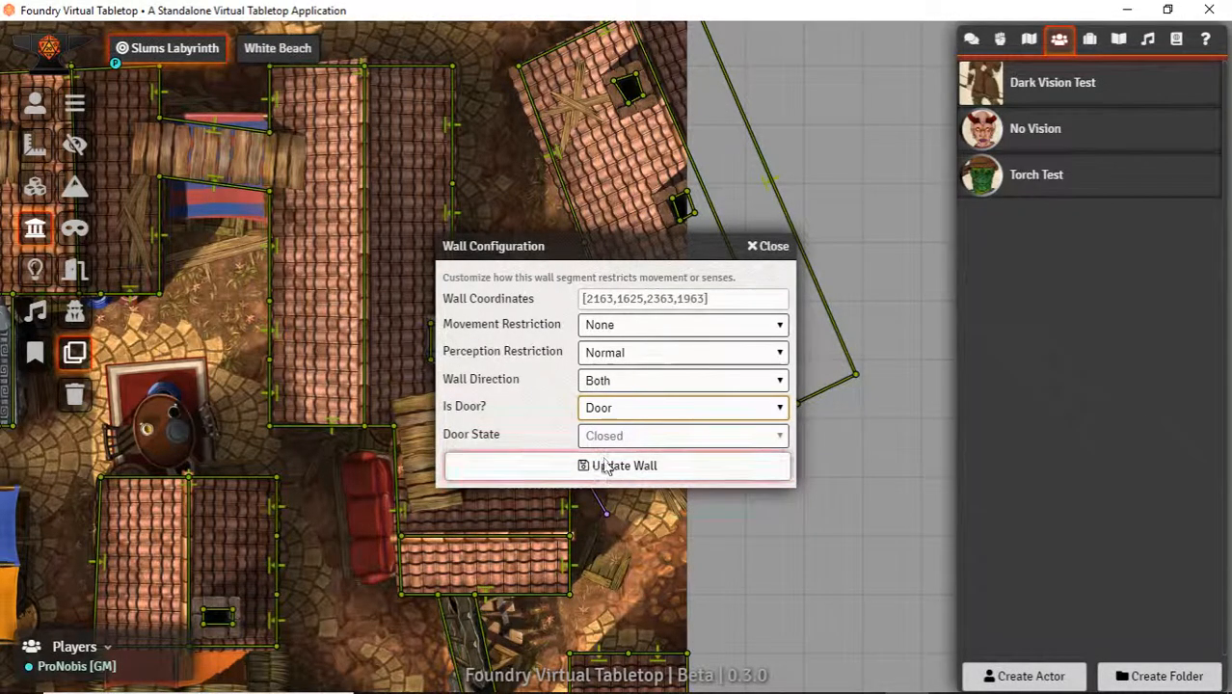
left_click(604, 472)
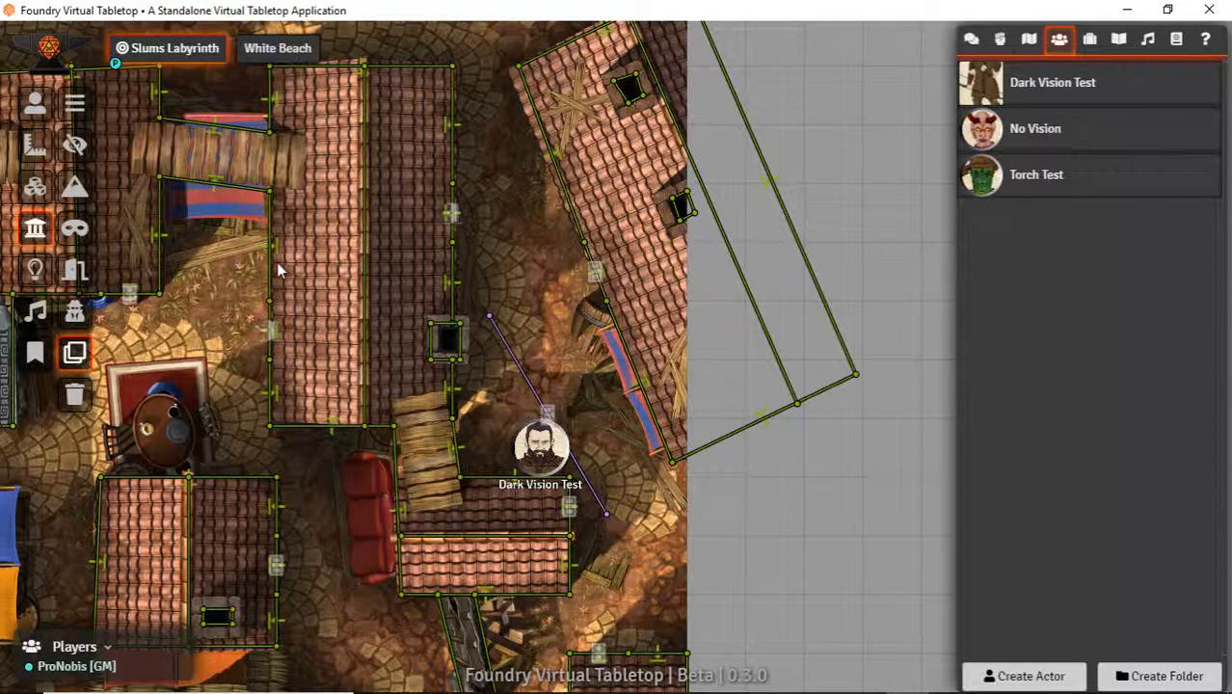
Step: Step the token east and back through the ethereal door, and open and close that door repeatedly
left_click(34, 103)
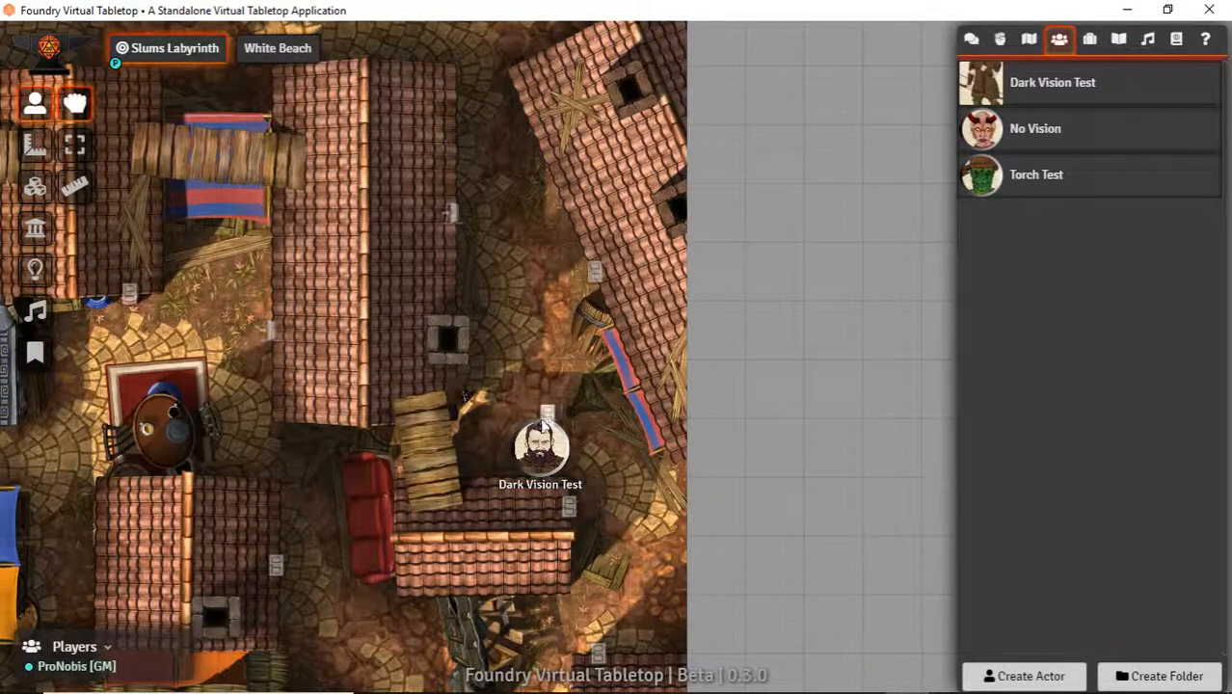
left_click(546, 464)
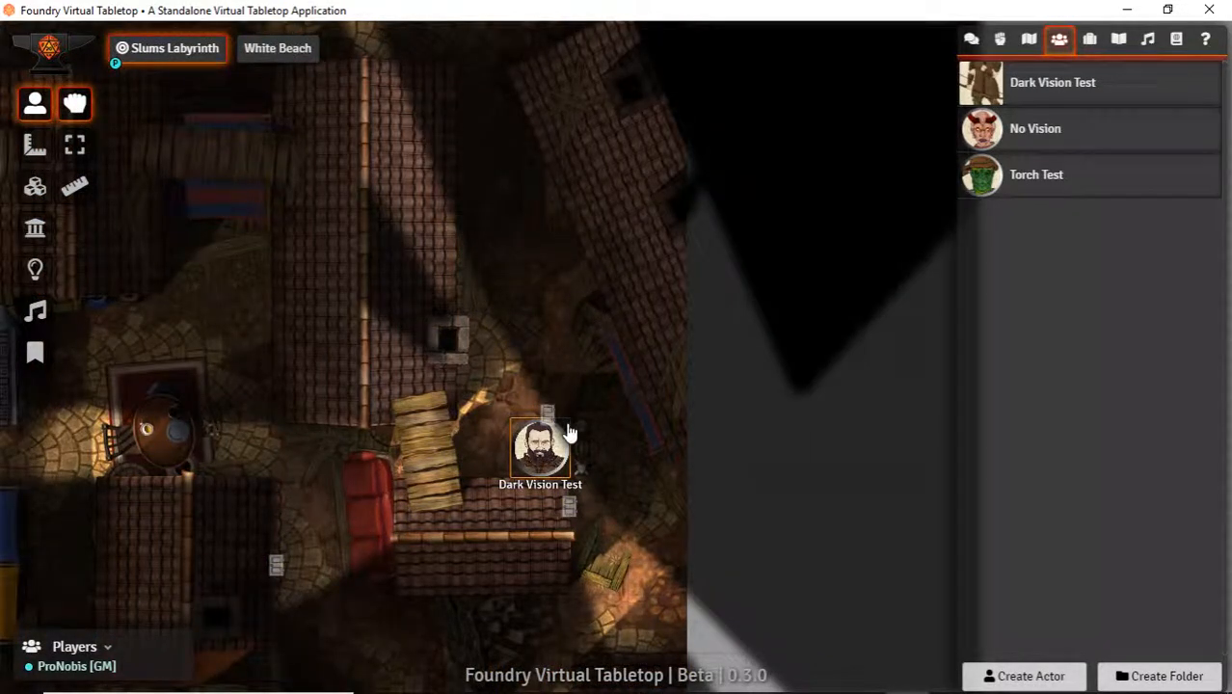
key("Right")
key("Left")
left_click(547, 416)
left_click(546, 416)
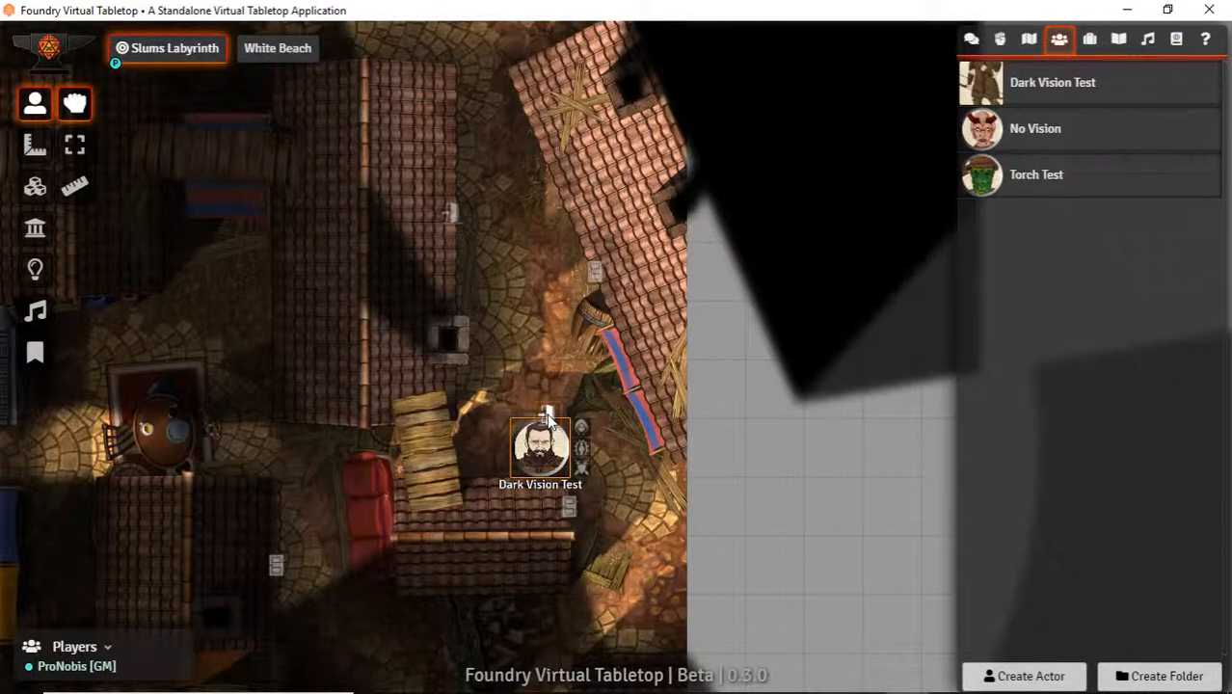
left_click(547, 417)
left_click(546, 416)
left_click(547, 416)
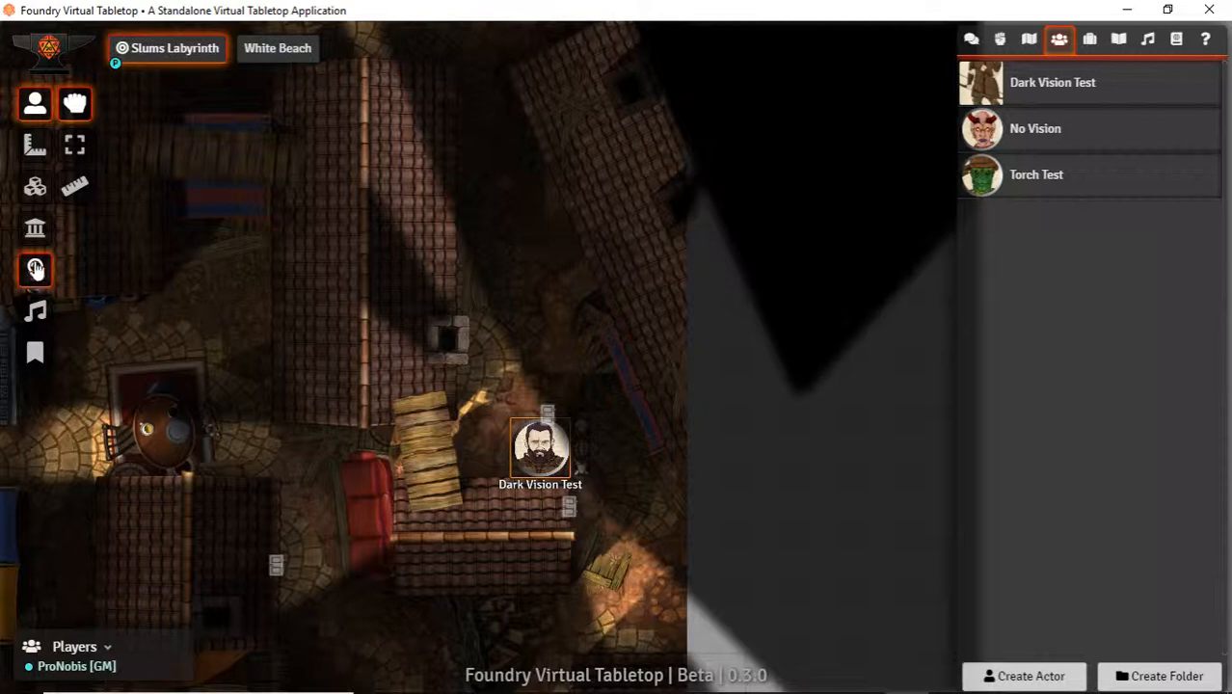
Step: Draw a cloned door segment from the ethereal door's southeast end past the map edge, and chain another segment back toward the token
left_click(34, 229)
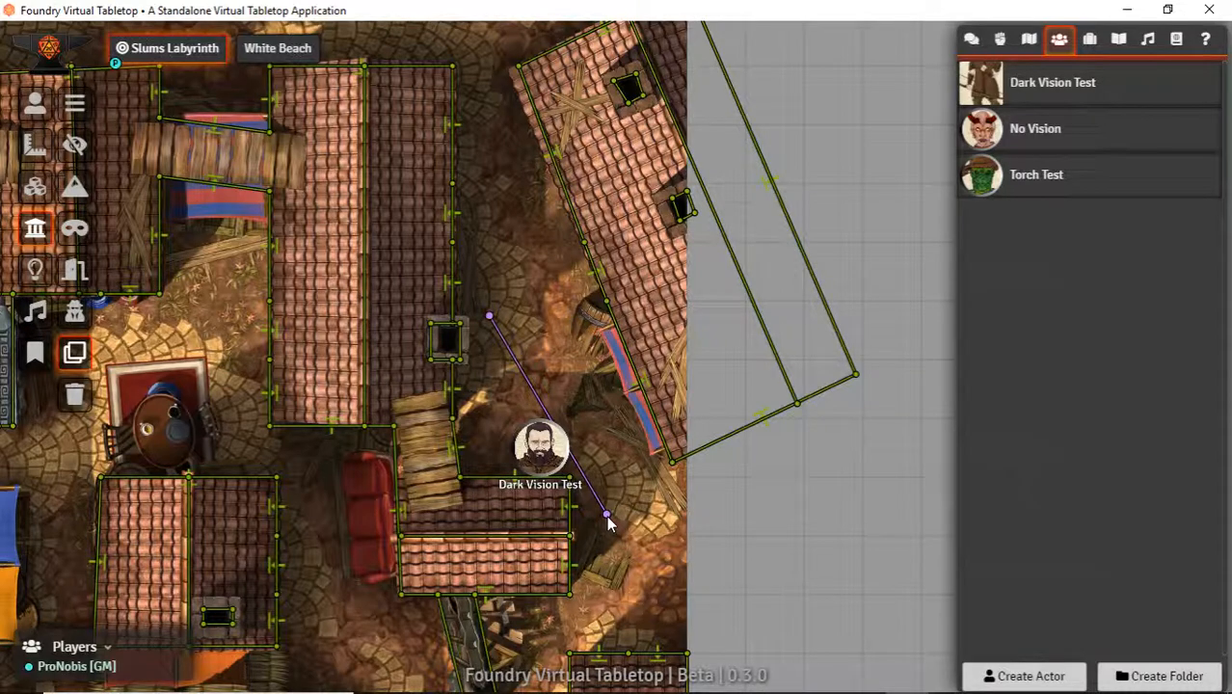
left_click_drag(607, 521, 753, 535)
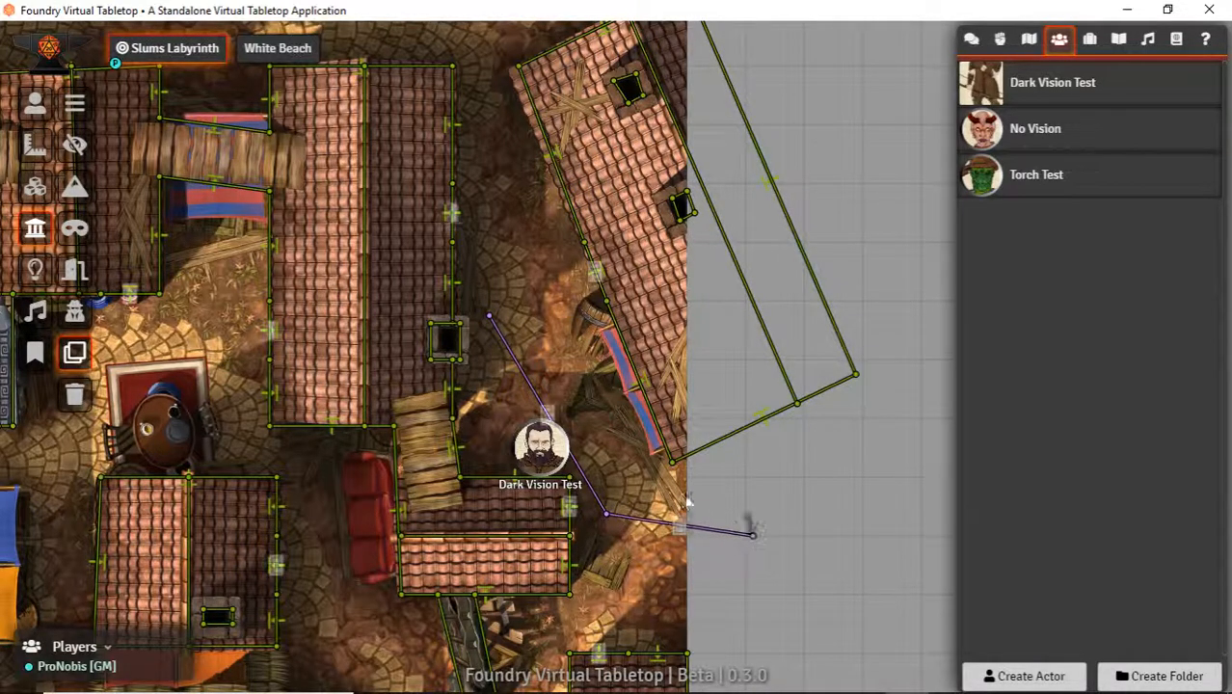
left_click(583, 417)
left_click(573, 366)
right_click(547, 299)
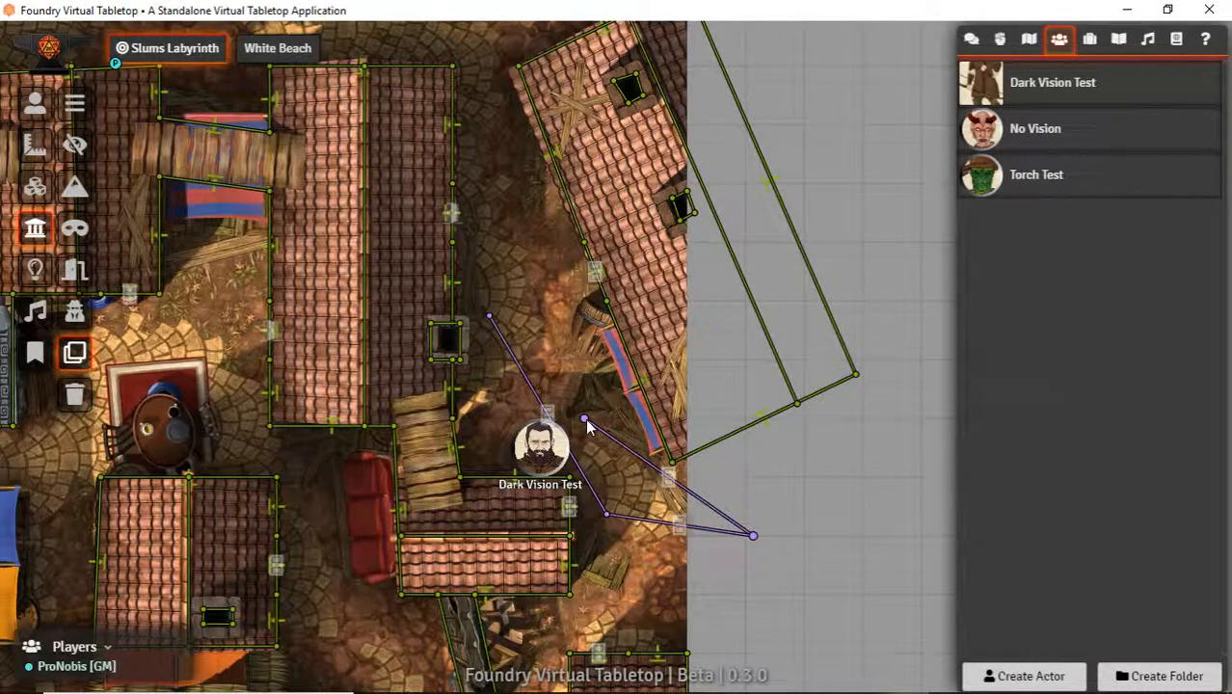
Step: Delete the cloned door segments and the original diagonal ethereal door
left_click_drag(584, 419, 607, 515)
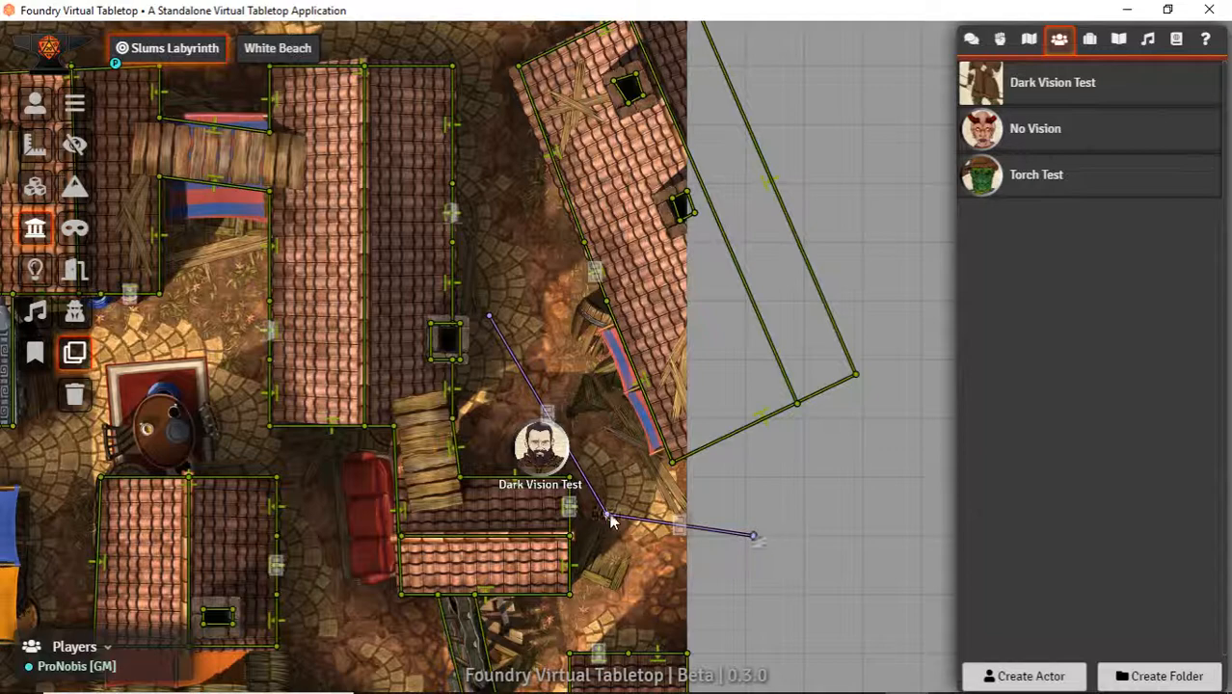
key("Delete")
key("Delete")
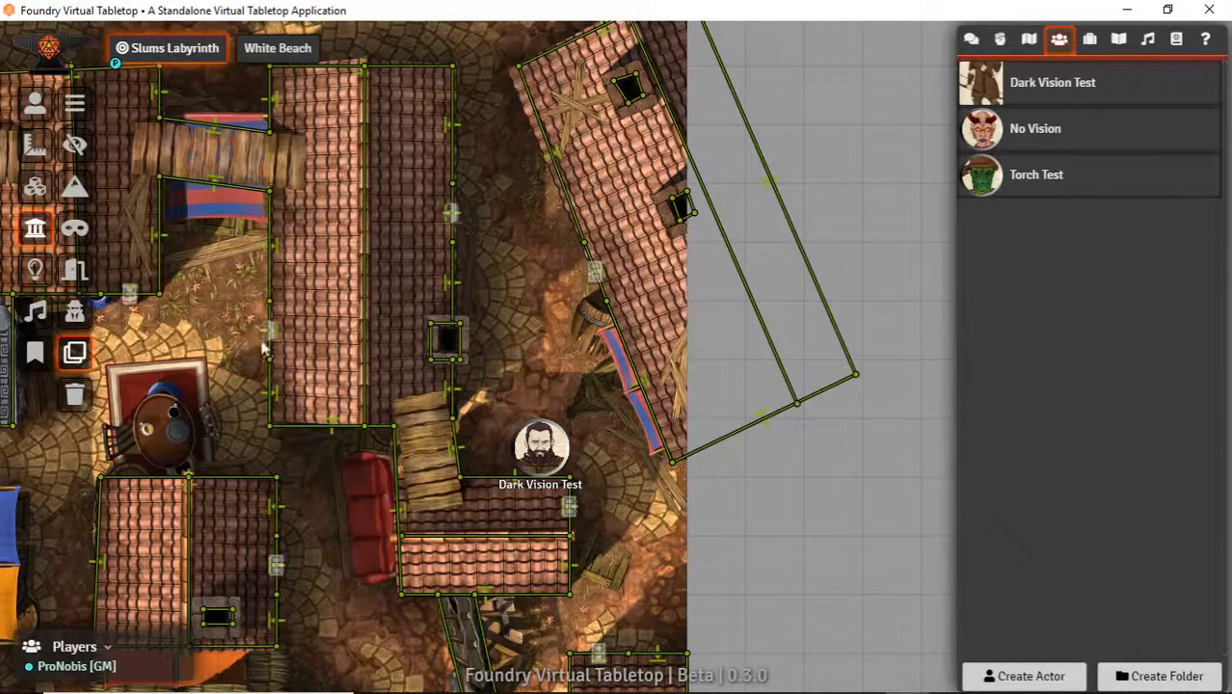
Step: Draw a standard wall diagonally across the alley behind the token and an invisible wall running south from near its southeast end
left_click_drag(238, 366, 229, 289)
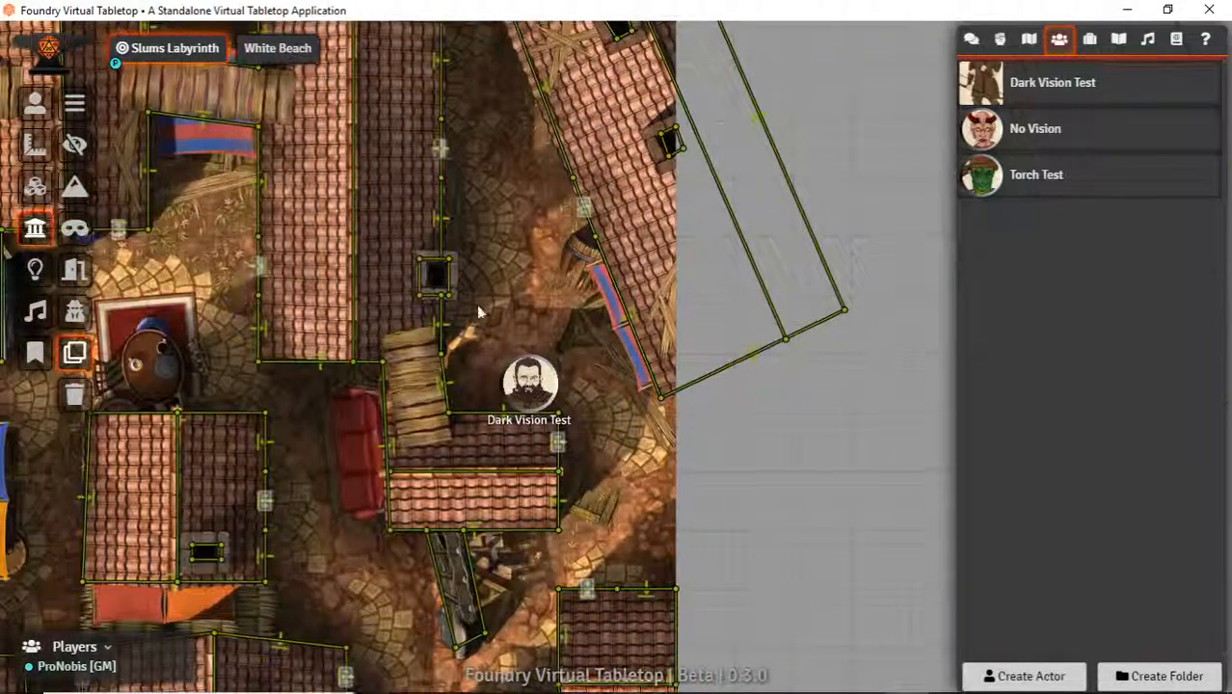
left_click_drag(479, 311, 195, 285)
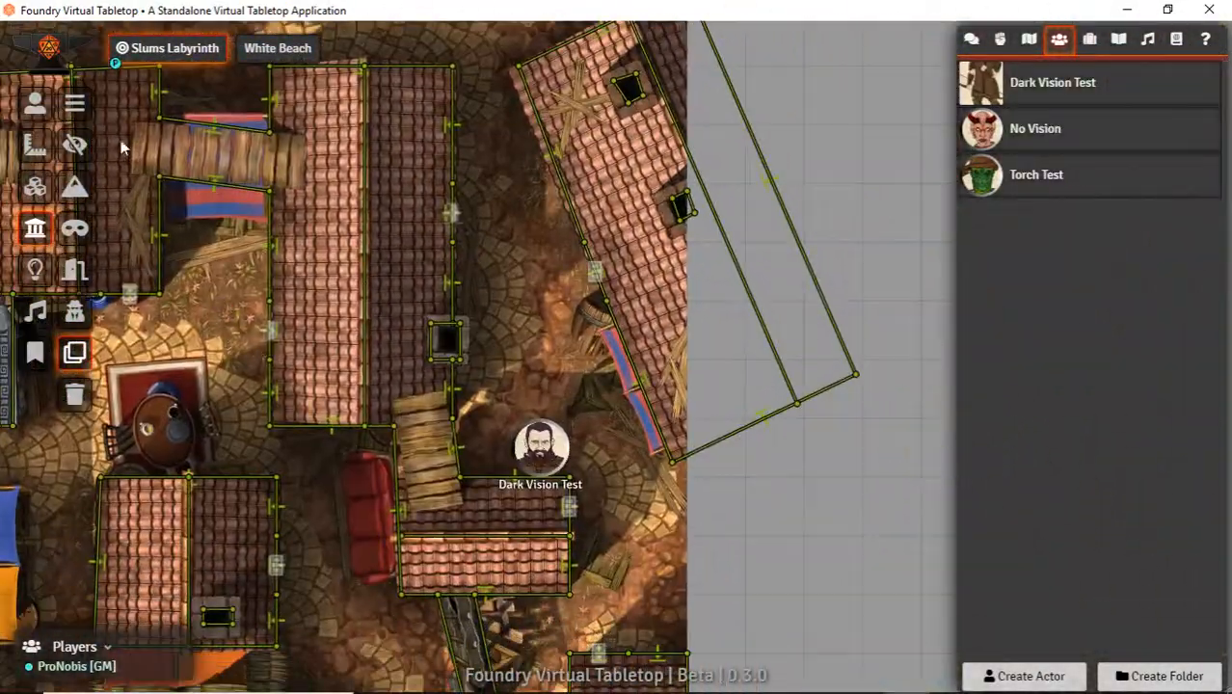
left_click(75, 105)
left_click_drag(488, 361, 600, 465)
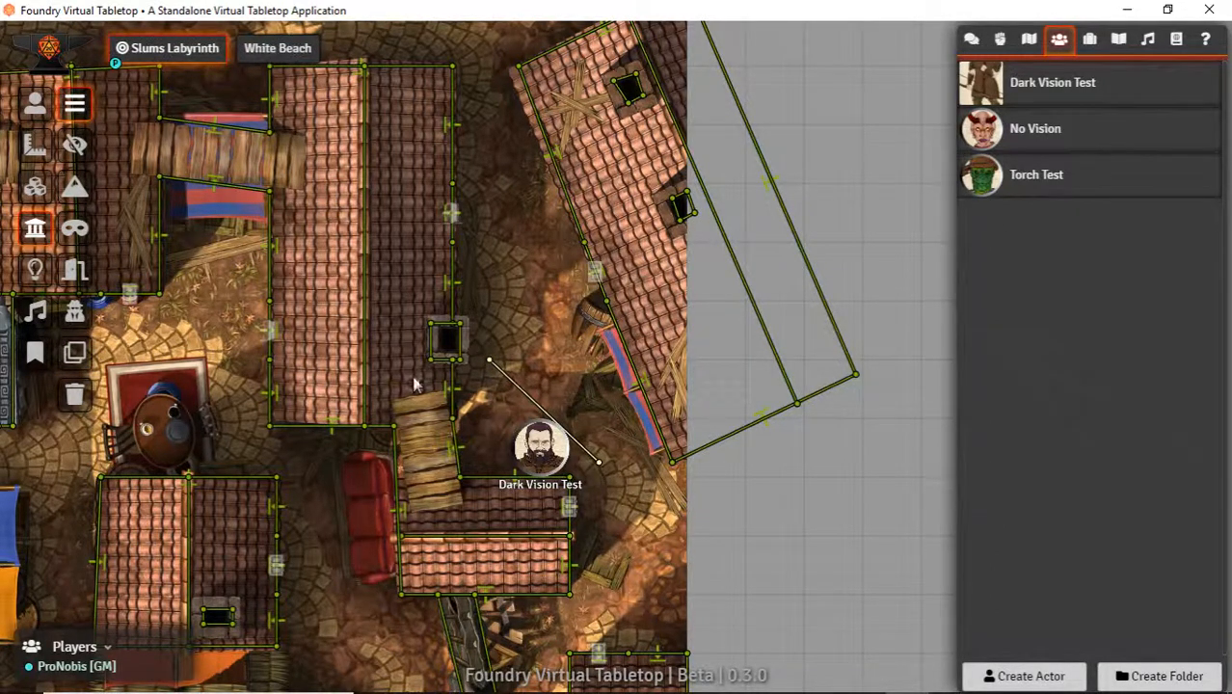
left_click(83, 143)
left_click_drag(613, 473, 599, 610)
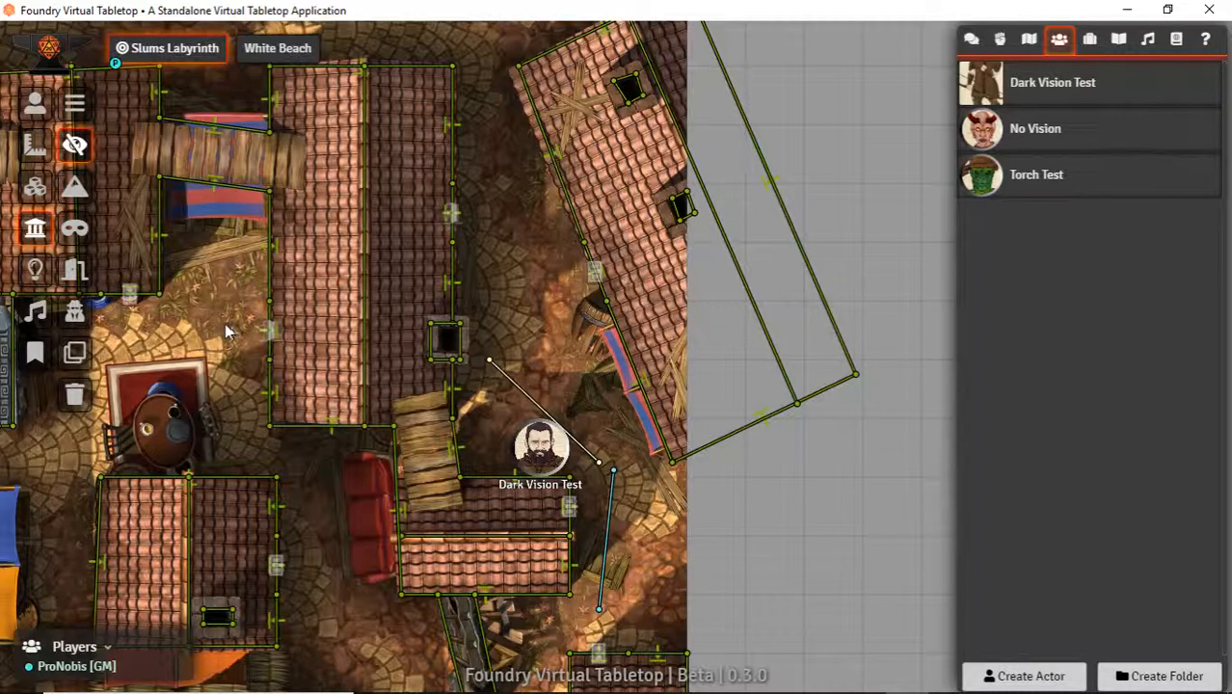
Step: Draw a diagonal door just northeast of the standard wall, and lock and unlock it
left_click(74, 190)
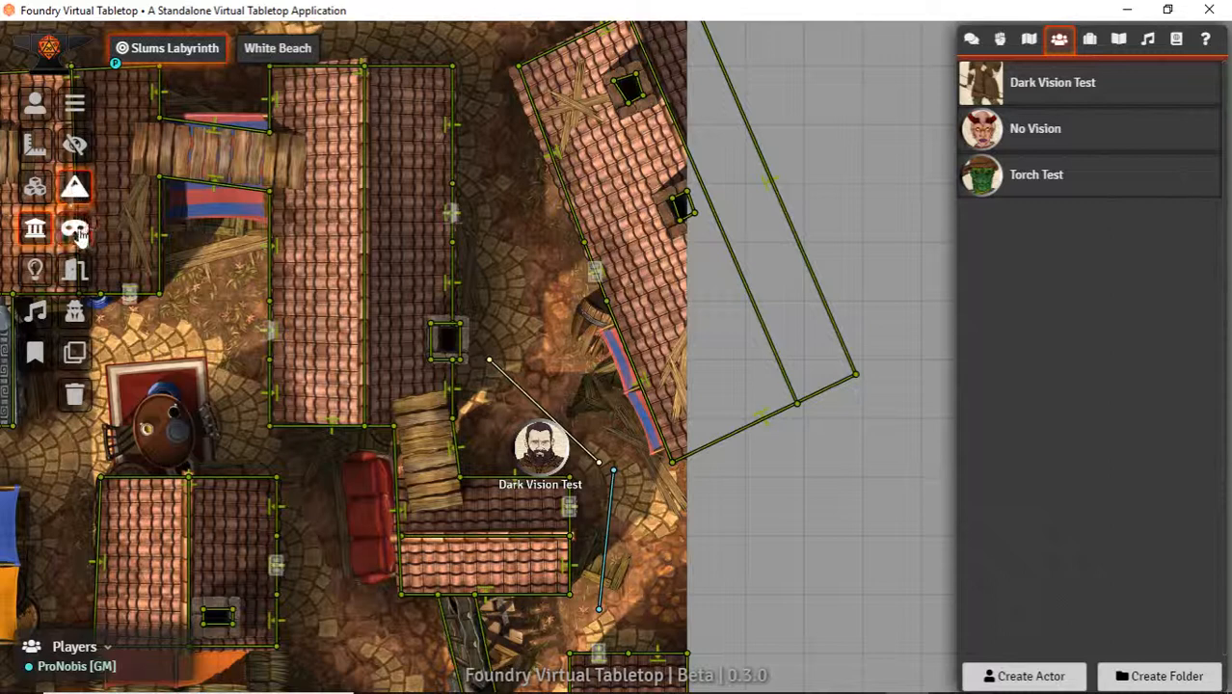
left_click(74, 270)
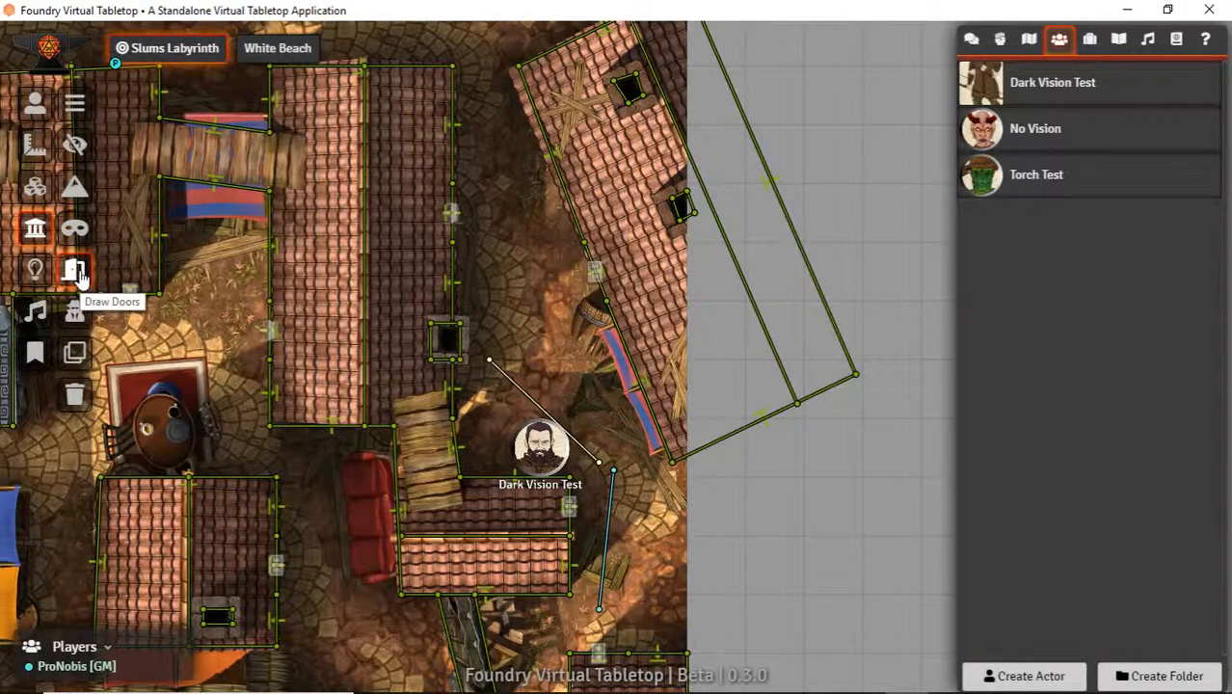
left_click_drag(489, 308, 548, 374)
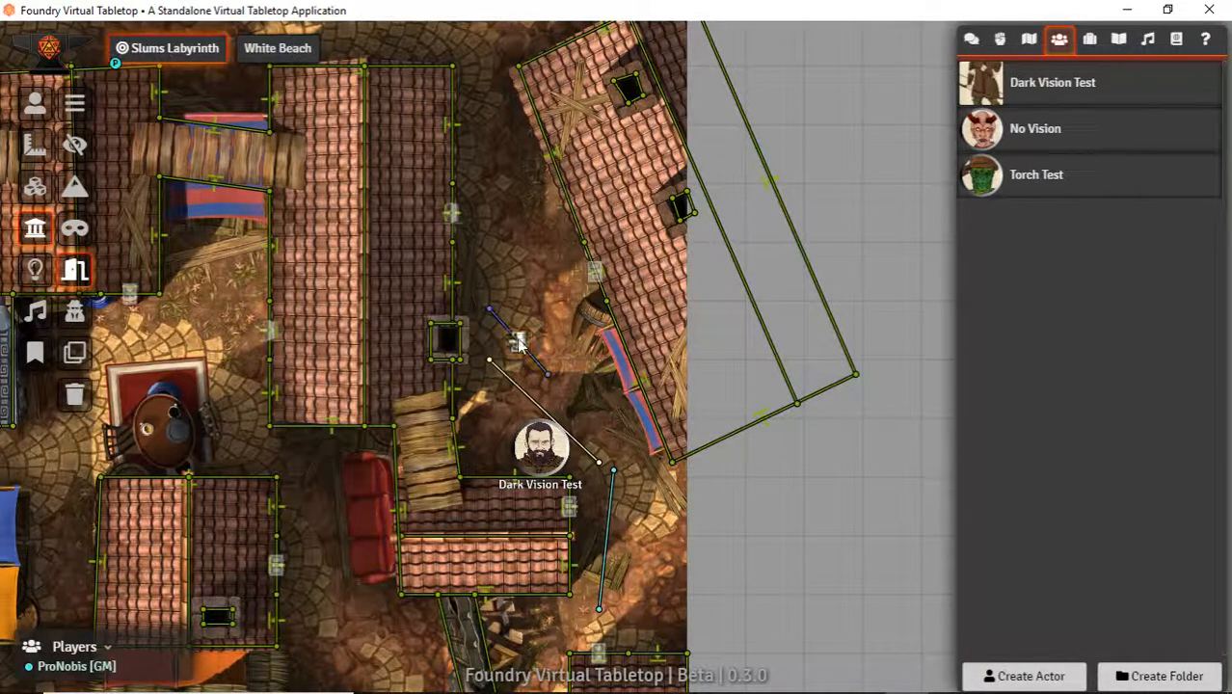
right_click(518, 343)
right_click(518, 343)
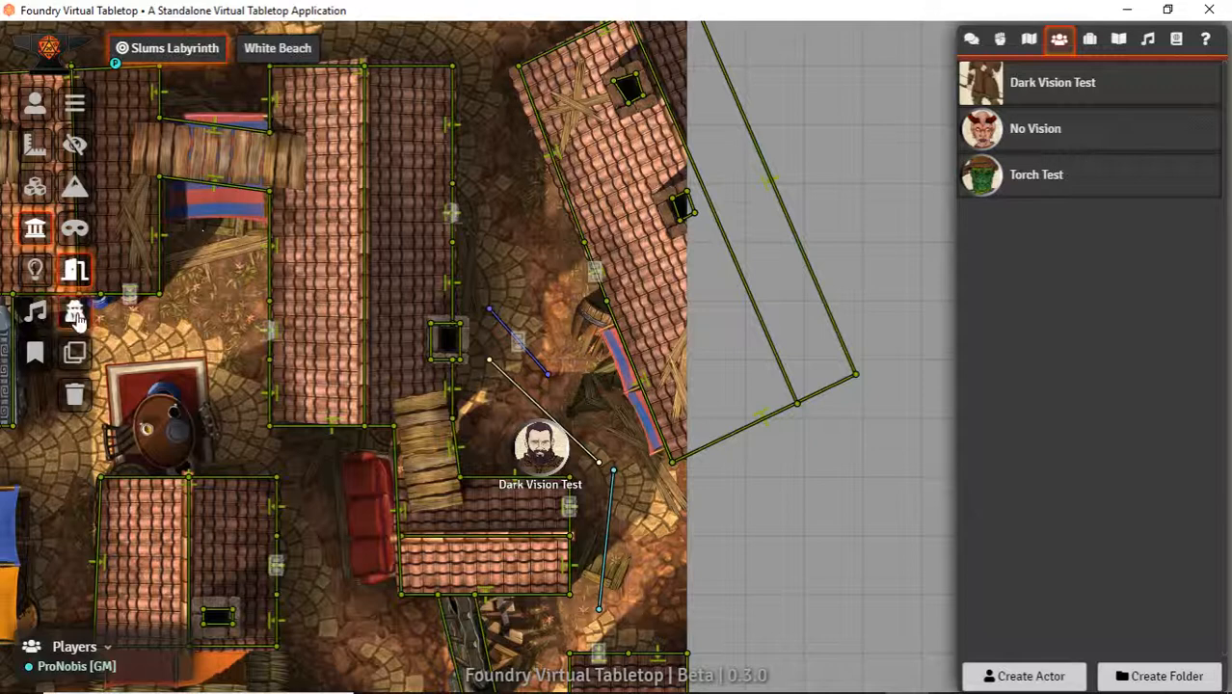
Step: Draw a secret door southeast of the new door, and test opening, closing, locking and unlocking it
left_click(76, 314)
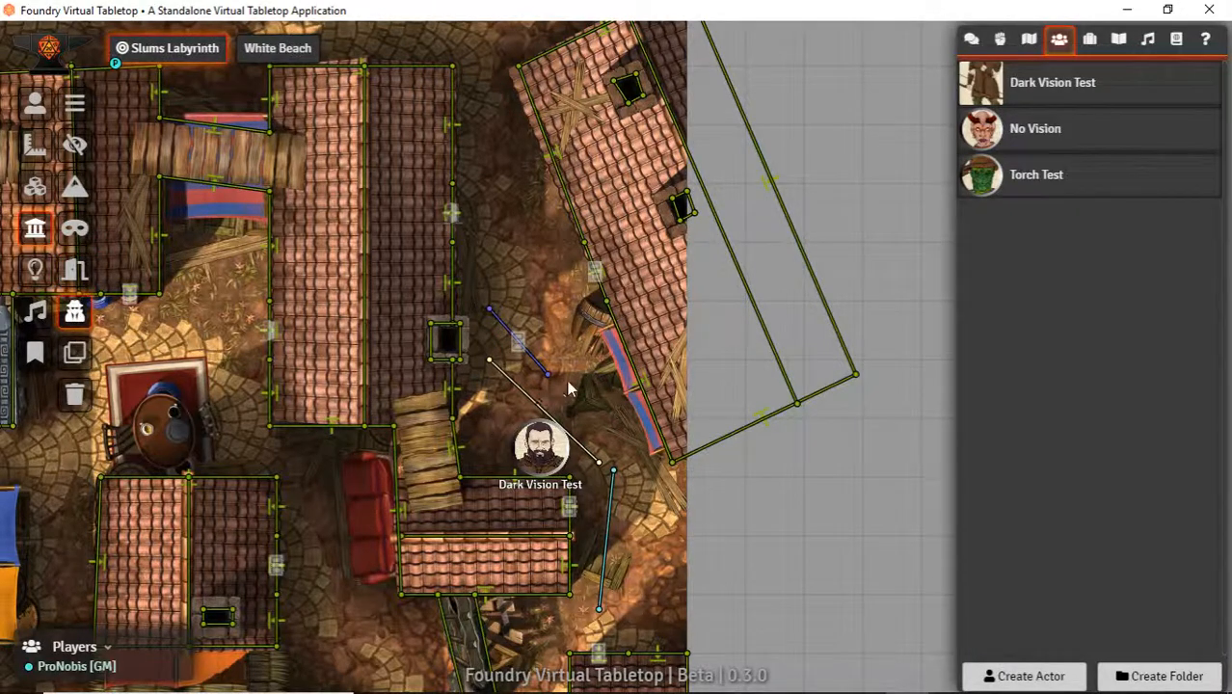
left_click_drag(622, 447, 562, 383)
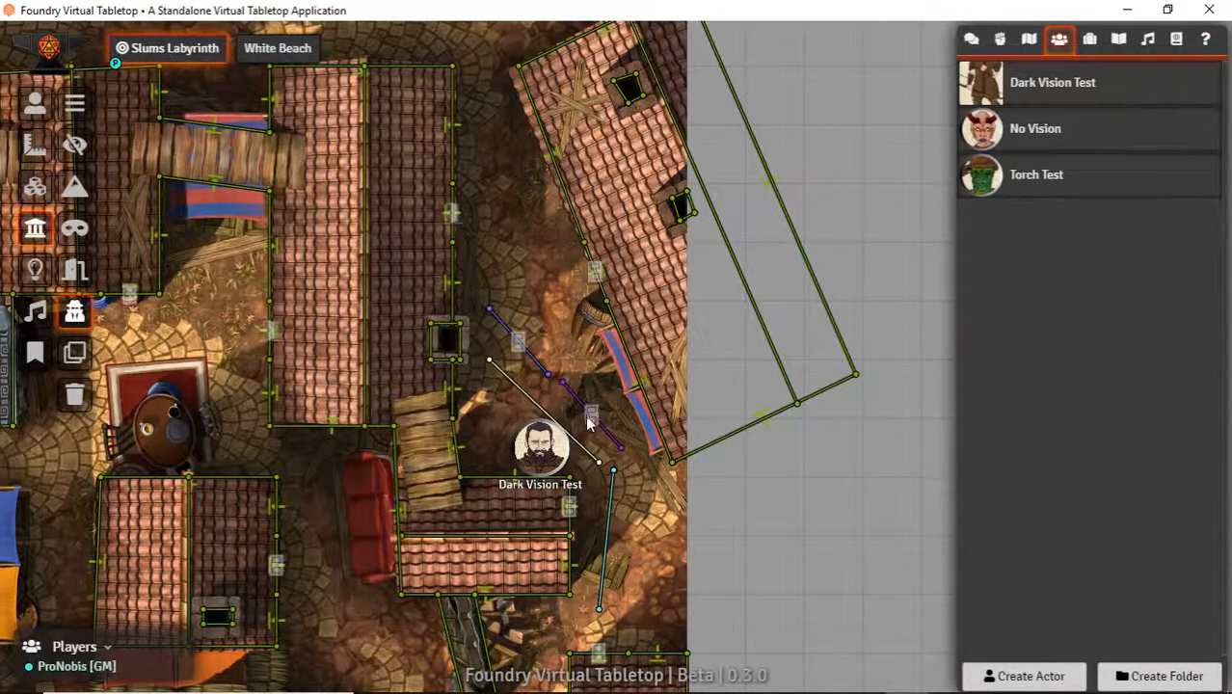
left_click(587, 416)
left_click(587, 416)
right_click(586, 416)
right_click(590, 421)
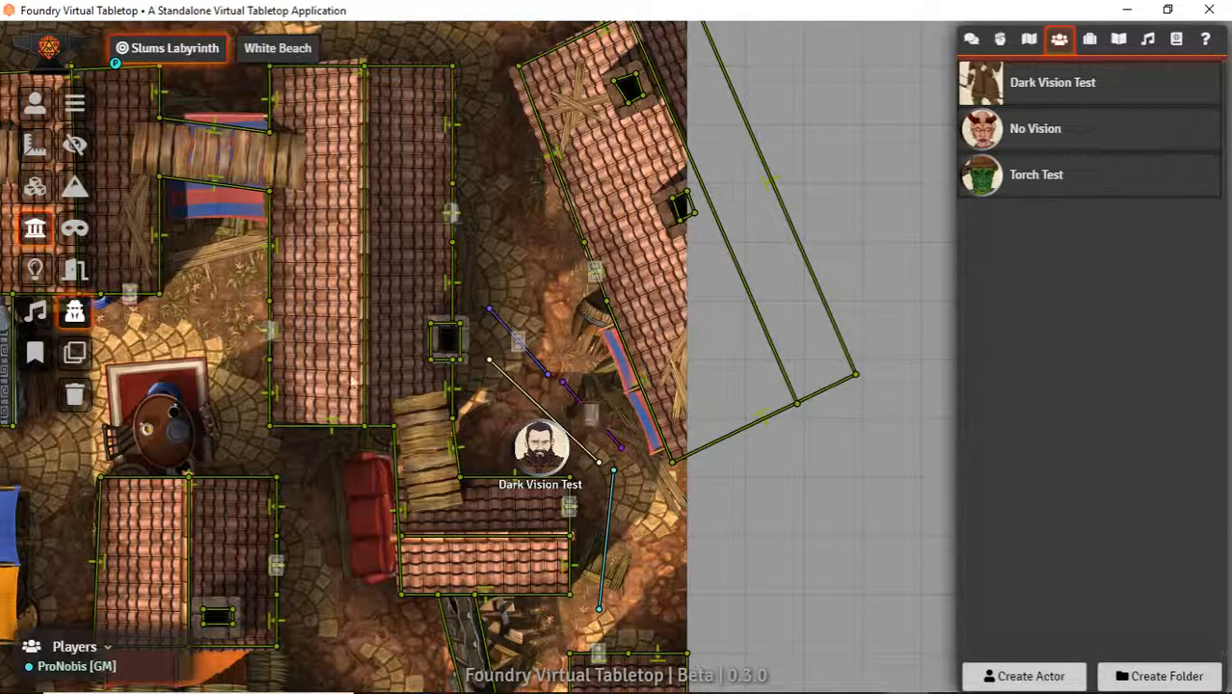
left_click(83, 357)
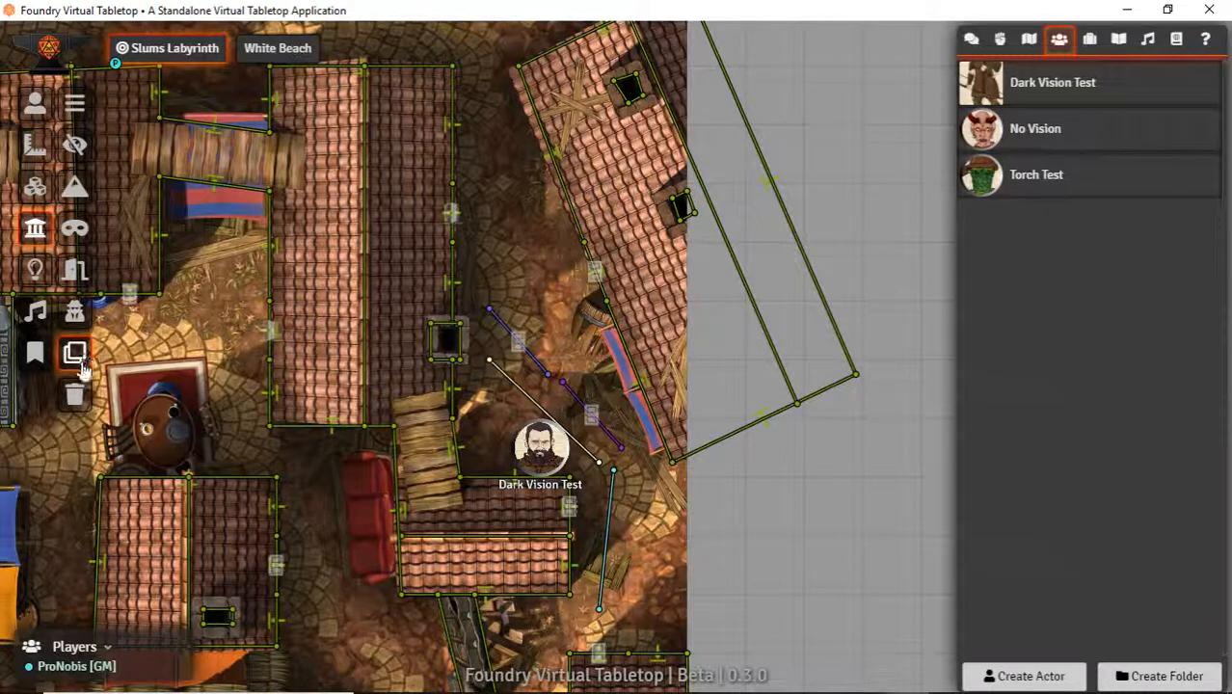